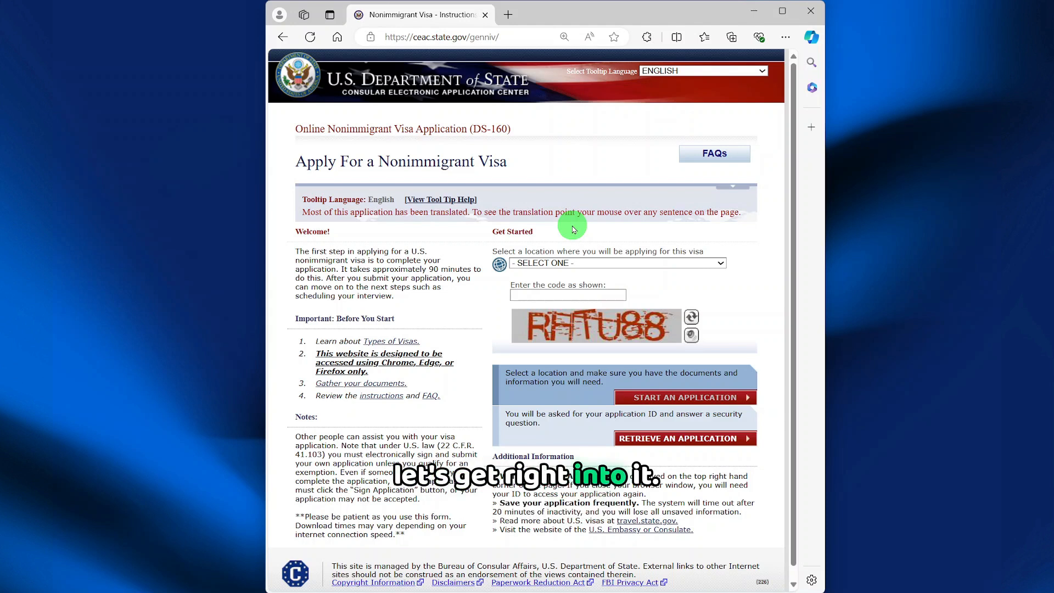
Step: Select PAKISTAN, ISLAMABAD as the location for the visa application and start an application
click(566, 263)
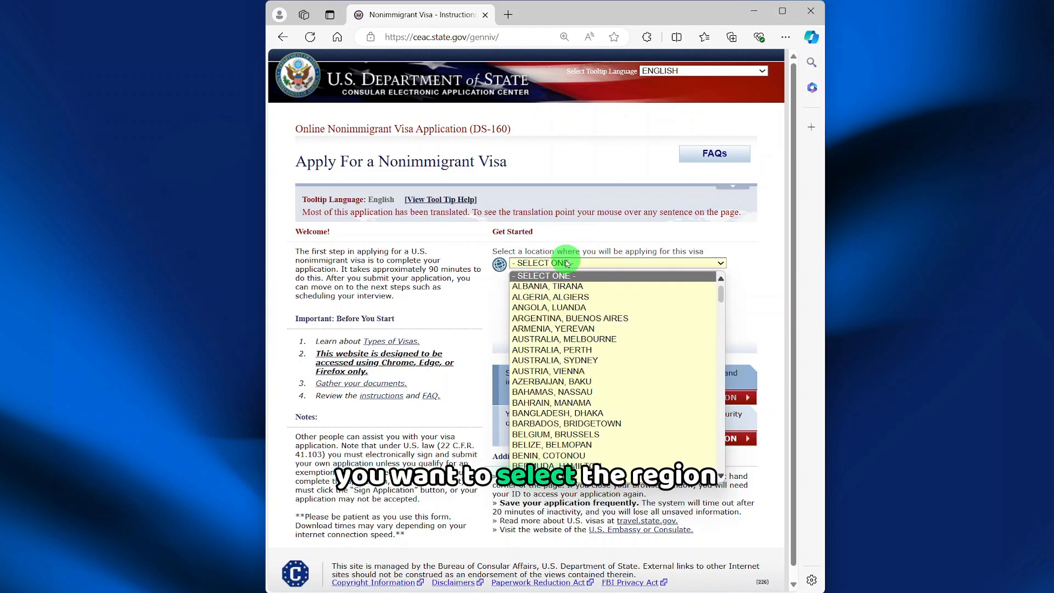
key(p)
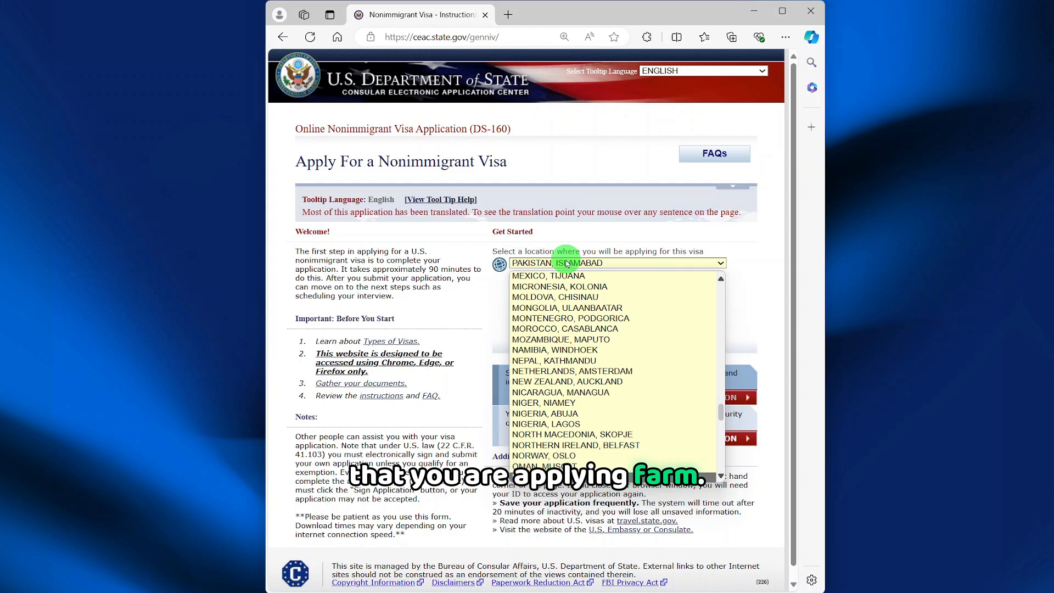
scroll(635, 415, down, 2)
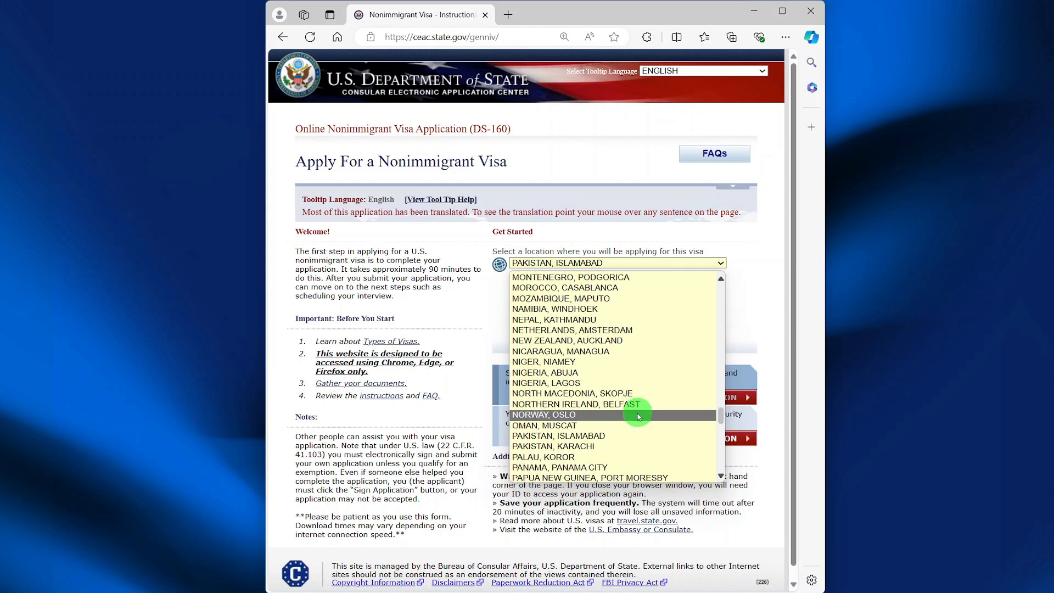
click(616, 437)
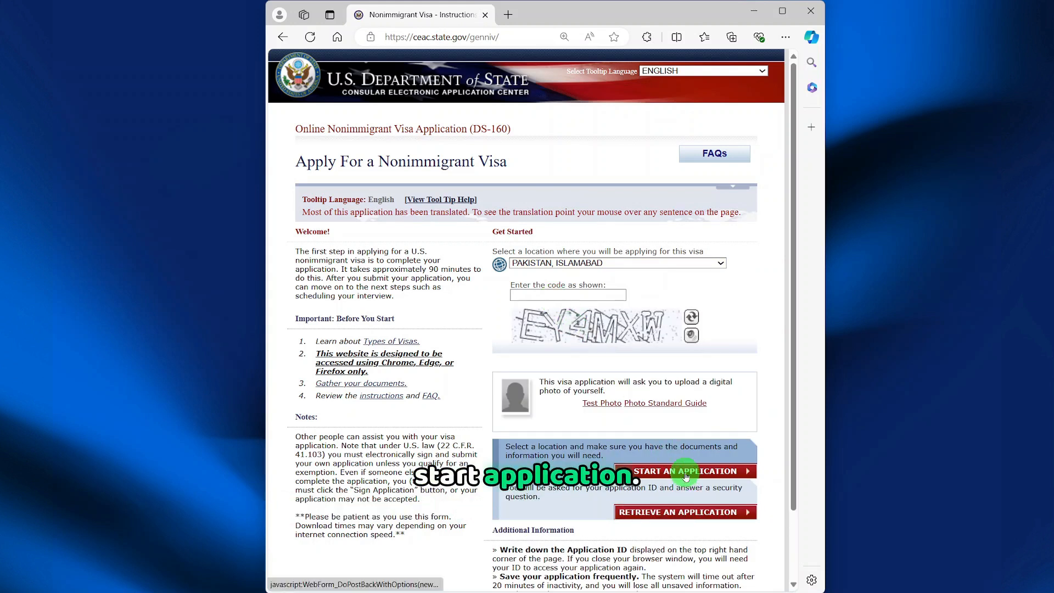
click(450, 393)
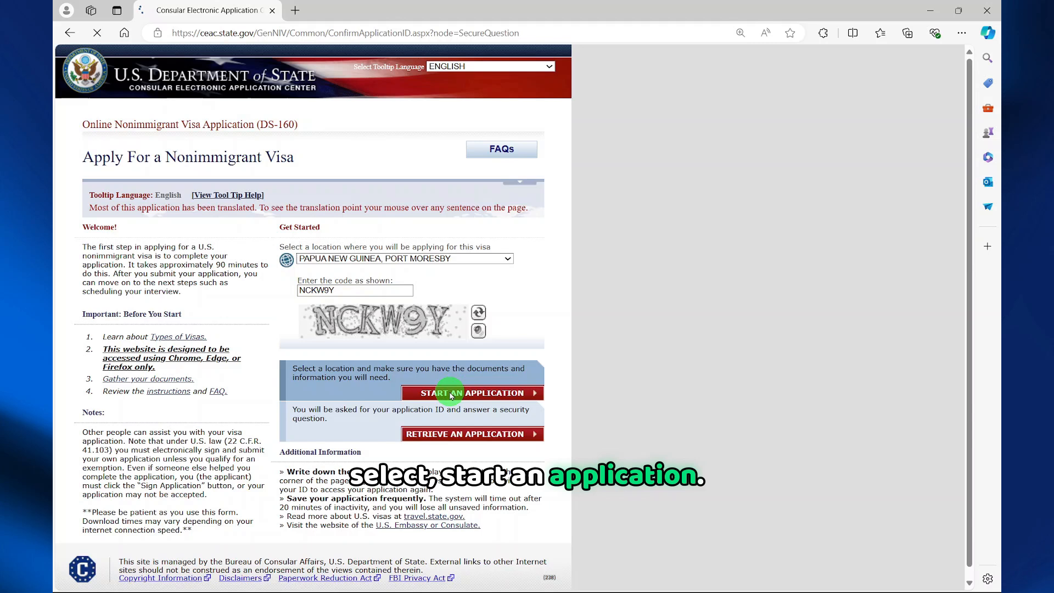
Step: Preview the printout of the Application ID and close it without saving
scroll(337, 212, down, 3)
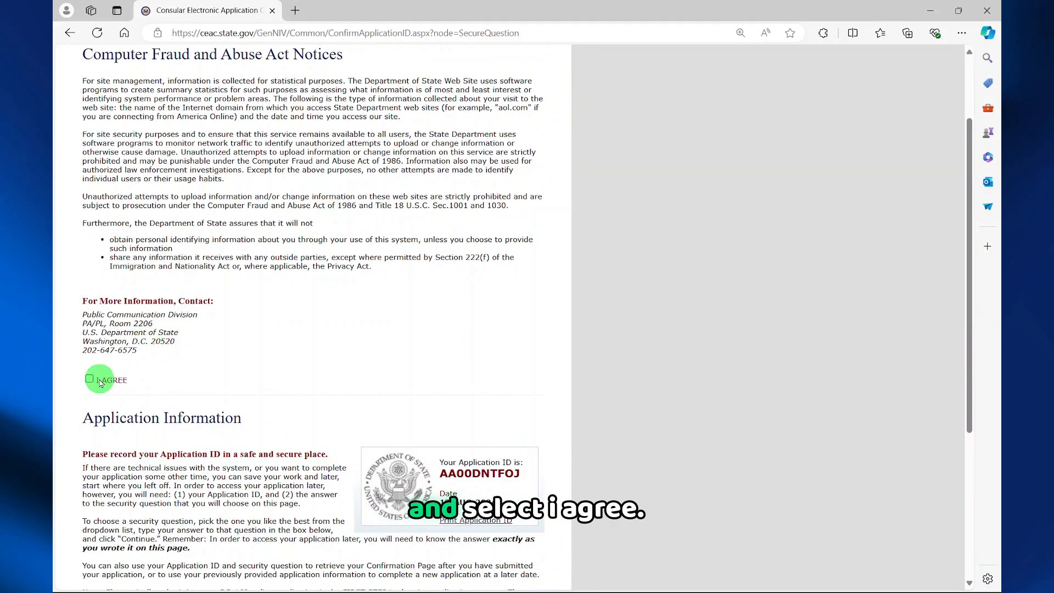
scroll(97, 383, down, 2)
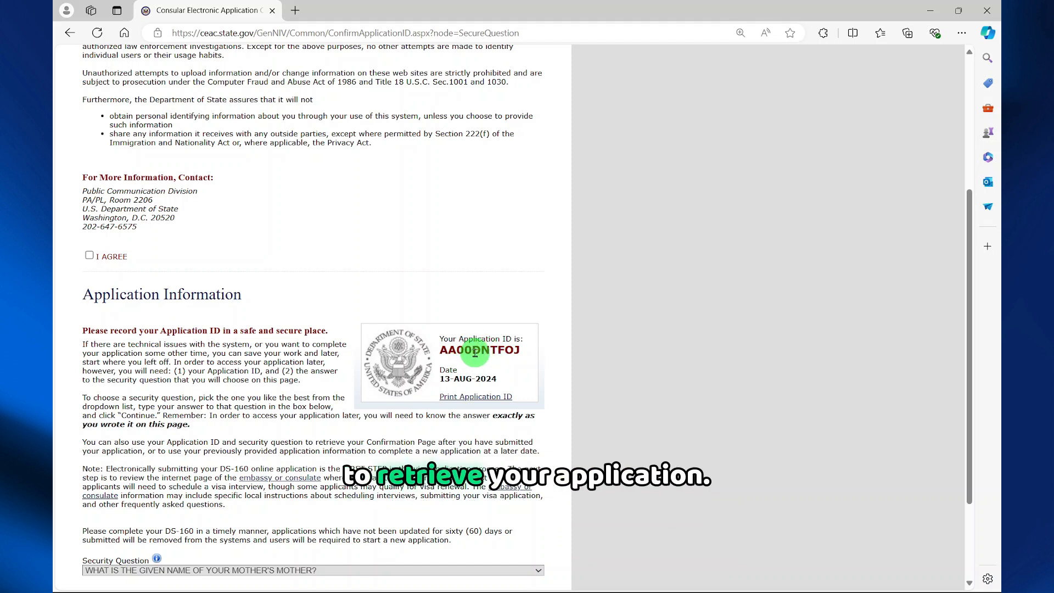
click(476, 397)
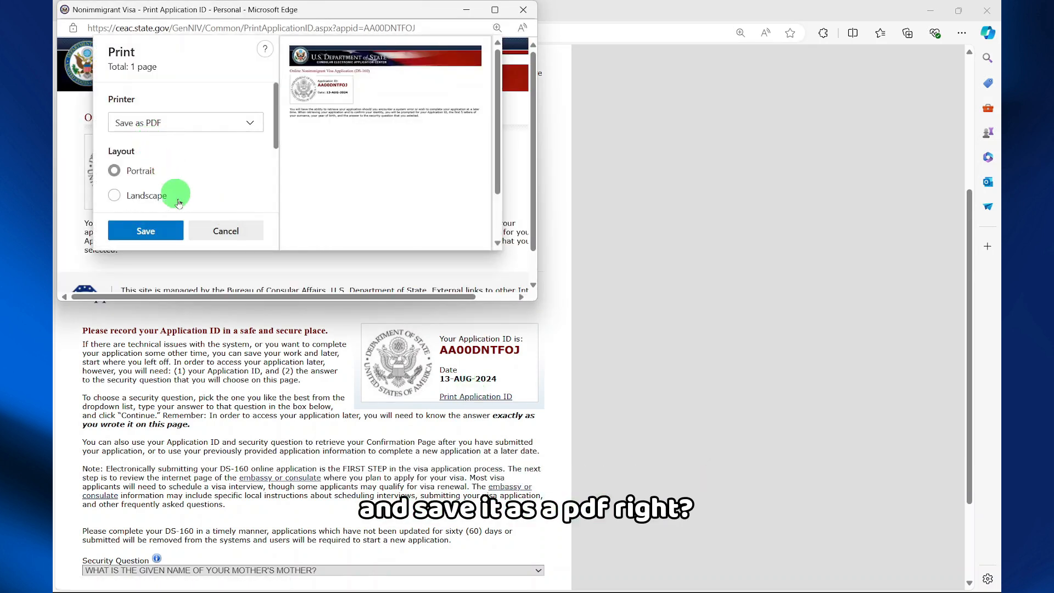
click(223, 232)
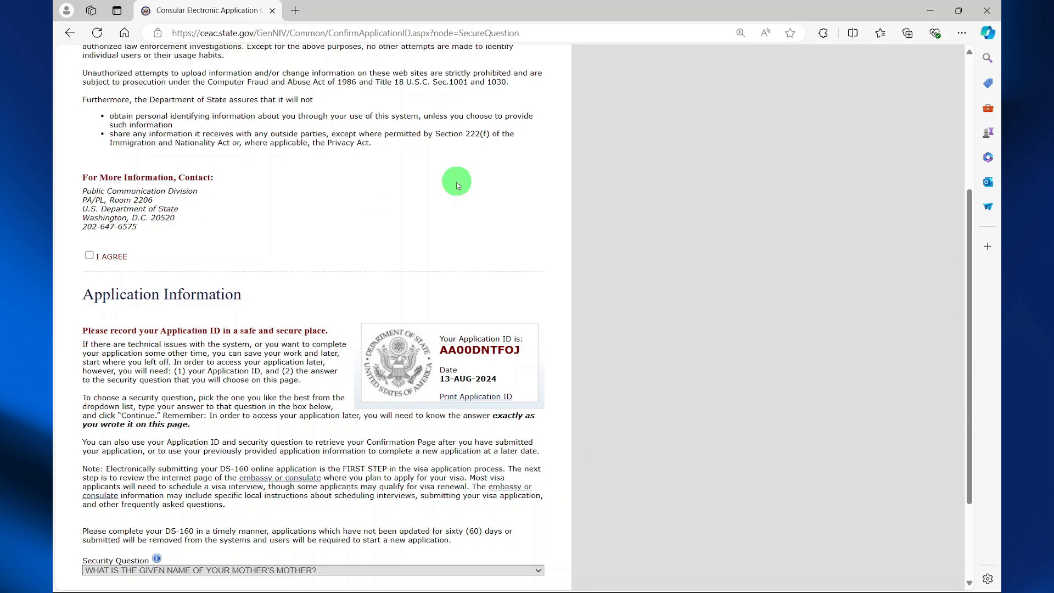
Step: Agree to the Computer Fraud and Abuse Act notices and answer the security question about the maternal grandmother's given name
scroll(454, 181, down, 3)
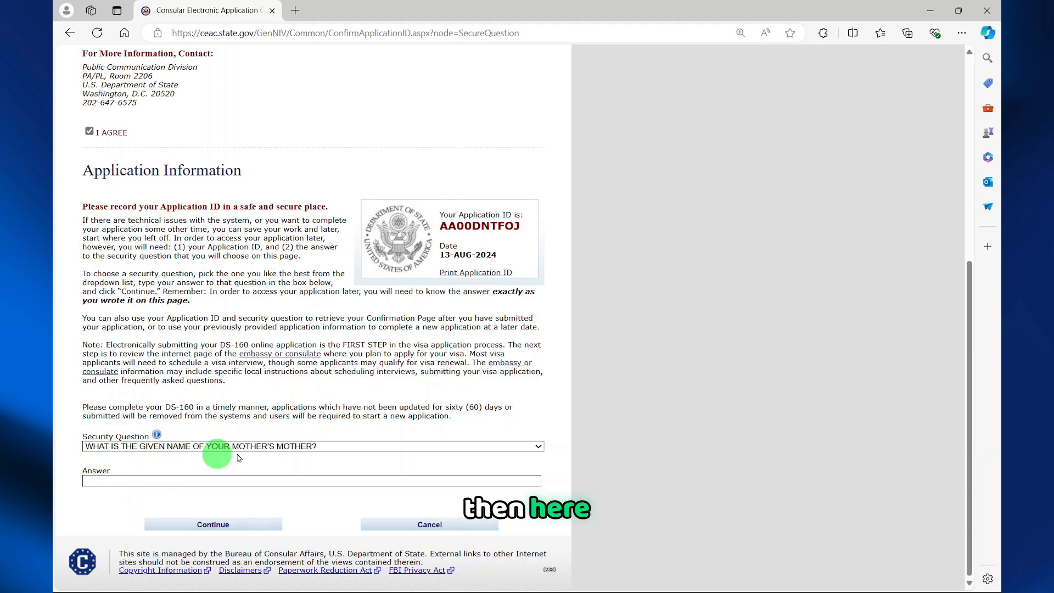
click(236, 481)
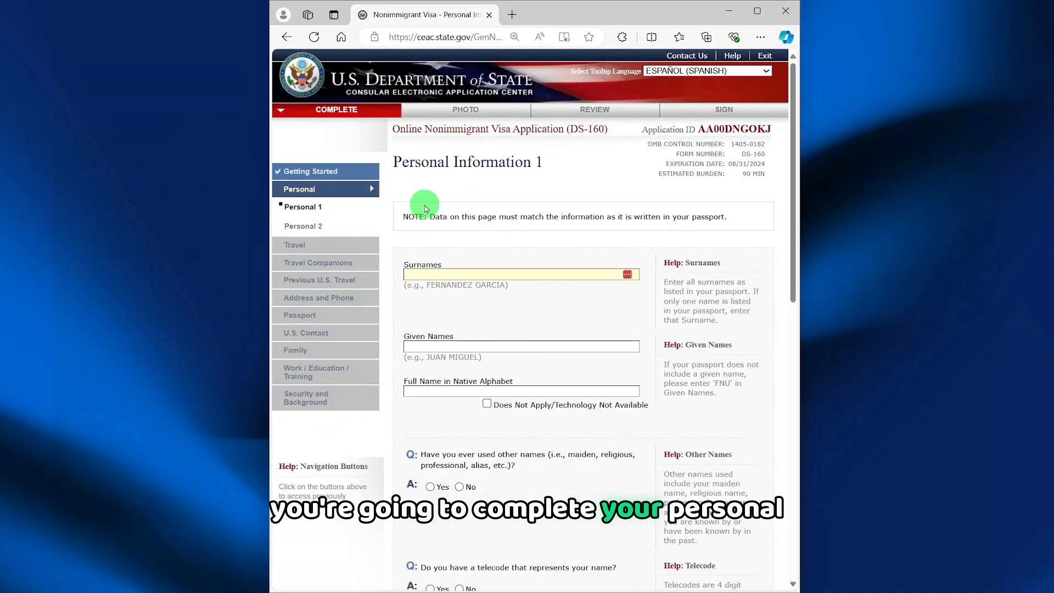
Step: Mark the full name in native alphabet as Does Not Apply and answer No to other names and to having a telecode
click(429, 267)
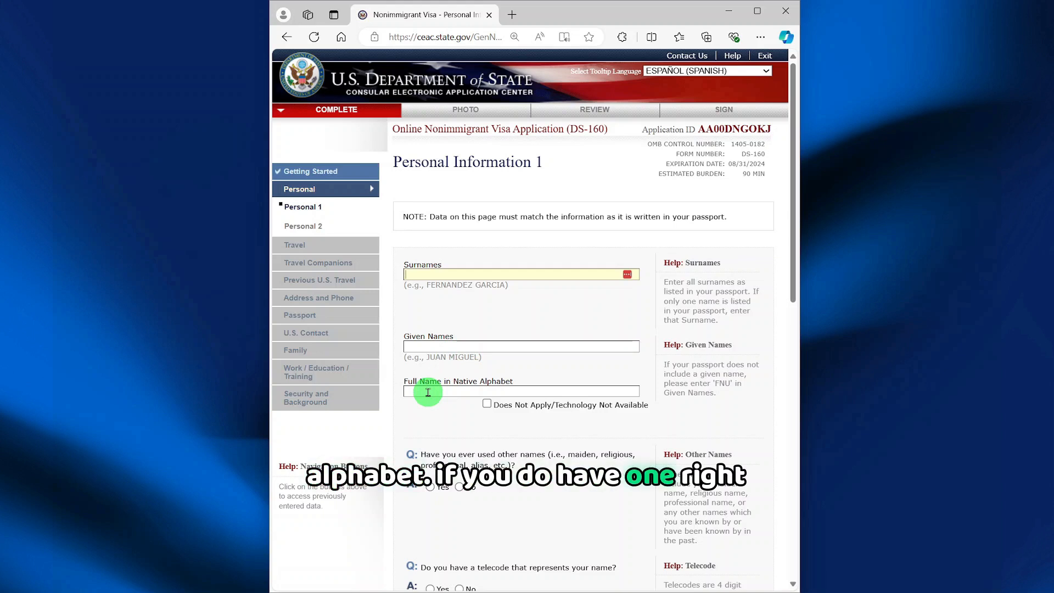
click(486, 405)
scroll(450, 399, down, 2)
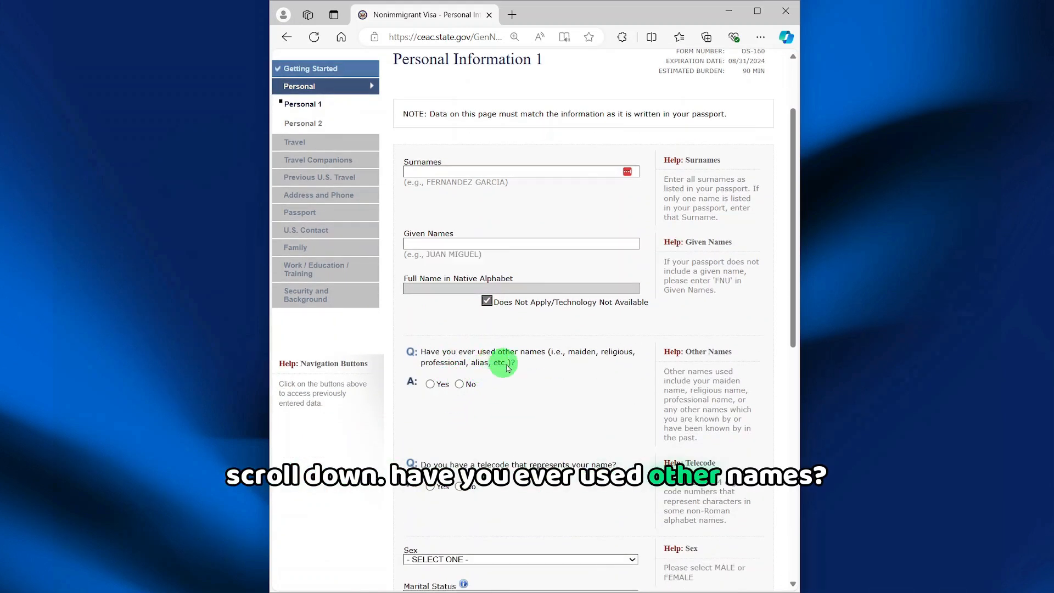
click(460, 384)
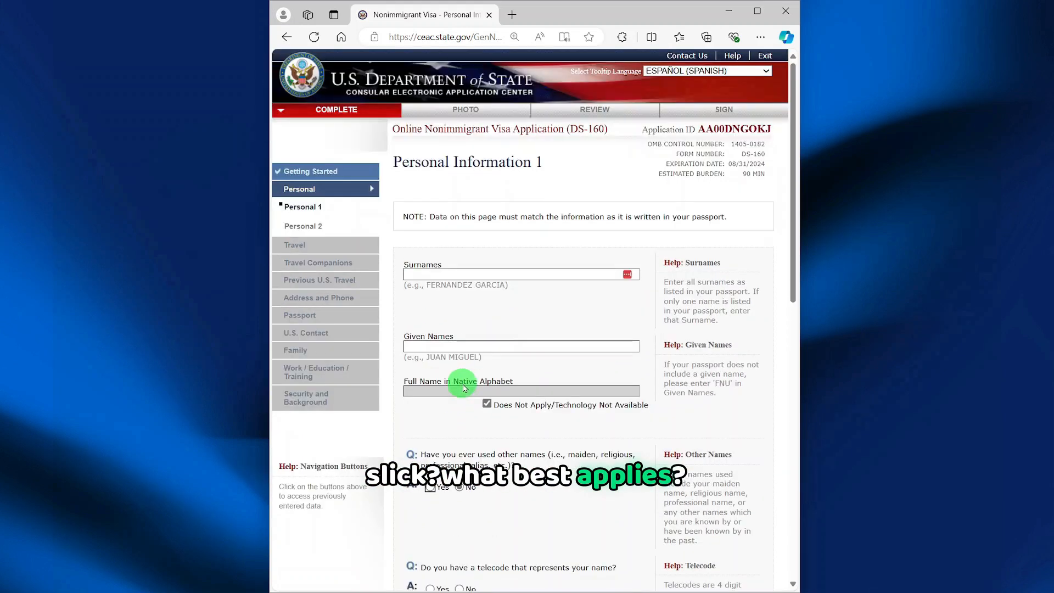
scroll(439, 398, down, 5)
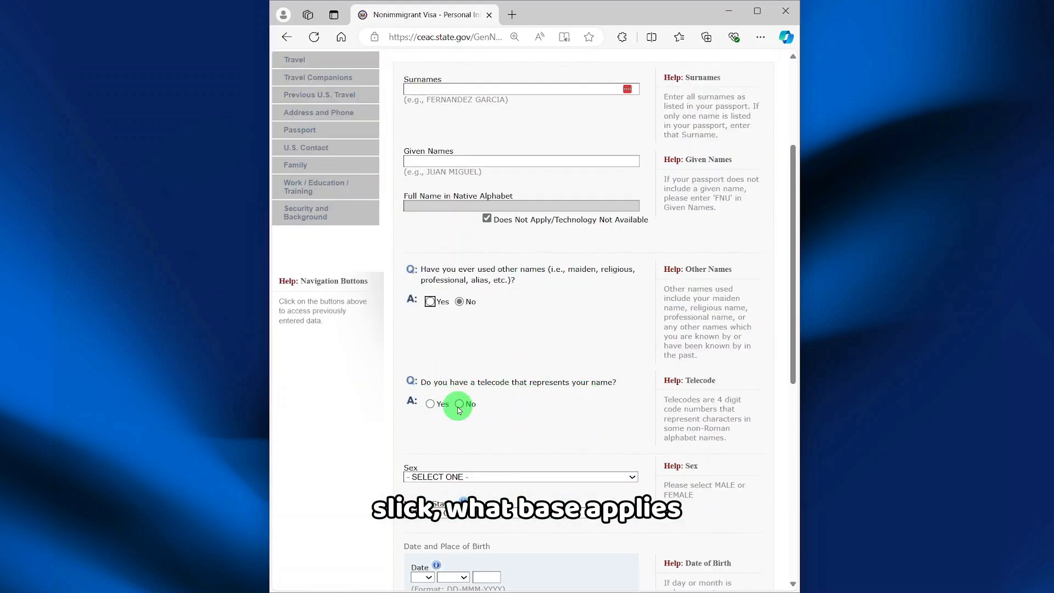
click(459, 405)
Step: Set the sex to MALE and the marital status to SINGLE, and continue to Personal 2
scroll(522, 357, down, 3)
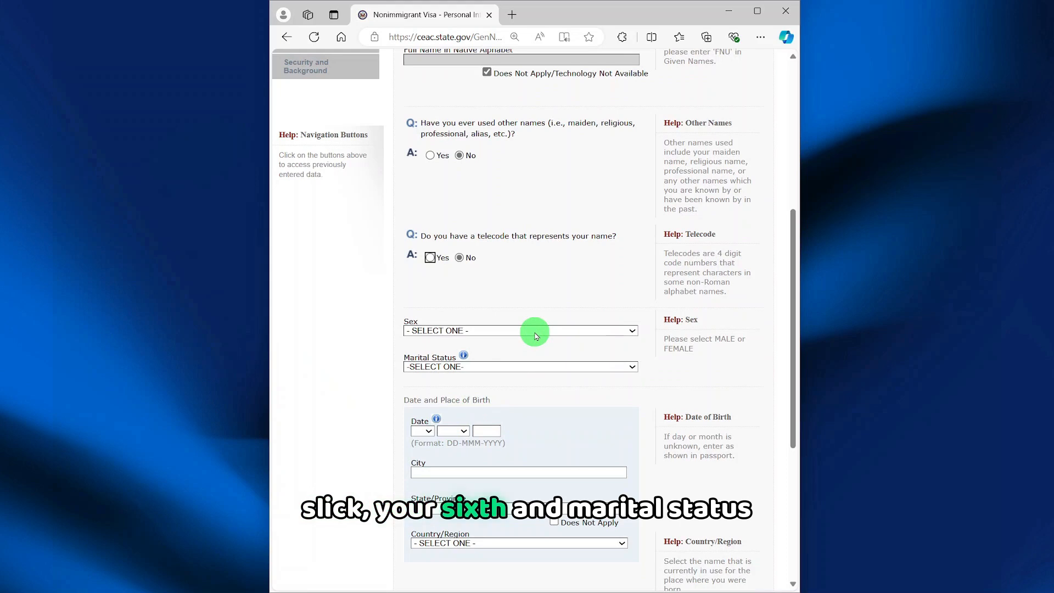
click(503, 331)
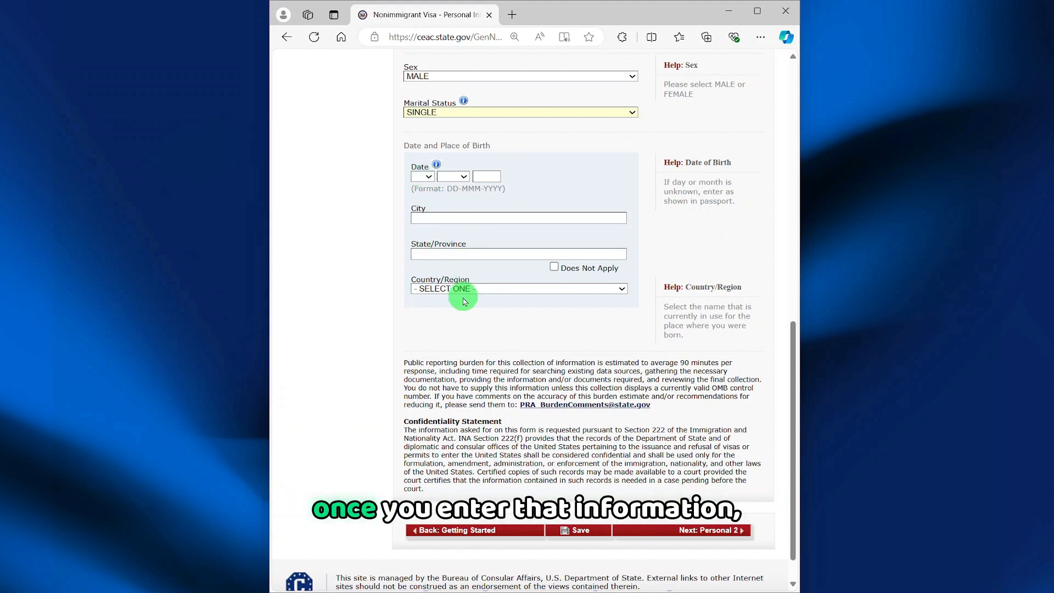
click(706, 535)
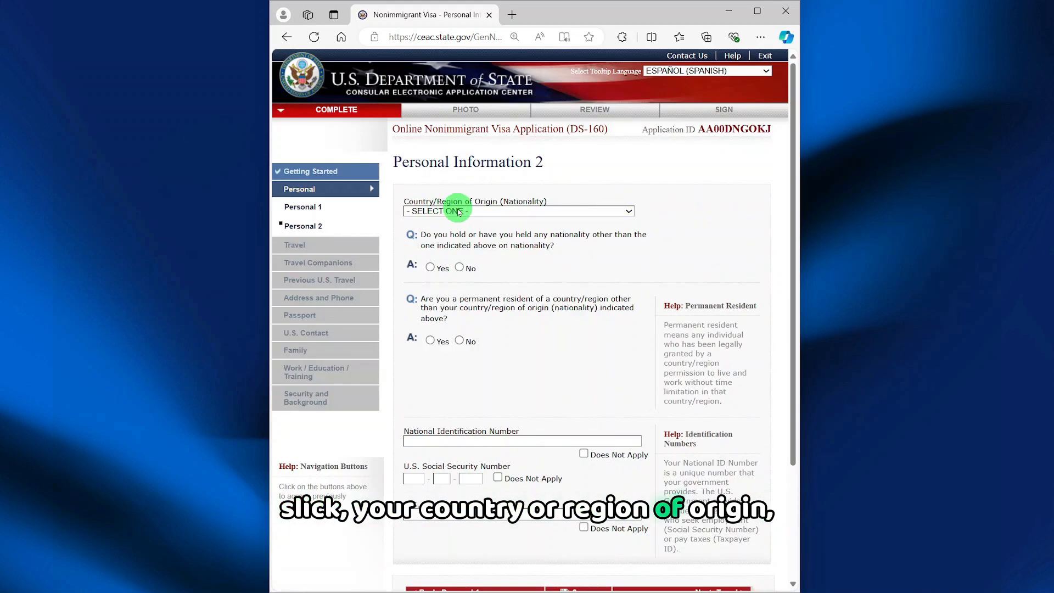
Step: Set the country of origin to DOMINICAN REPUBLIC and answer No to holding any other nationality
click(459, 212)
click(473, 331)
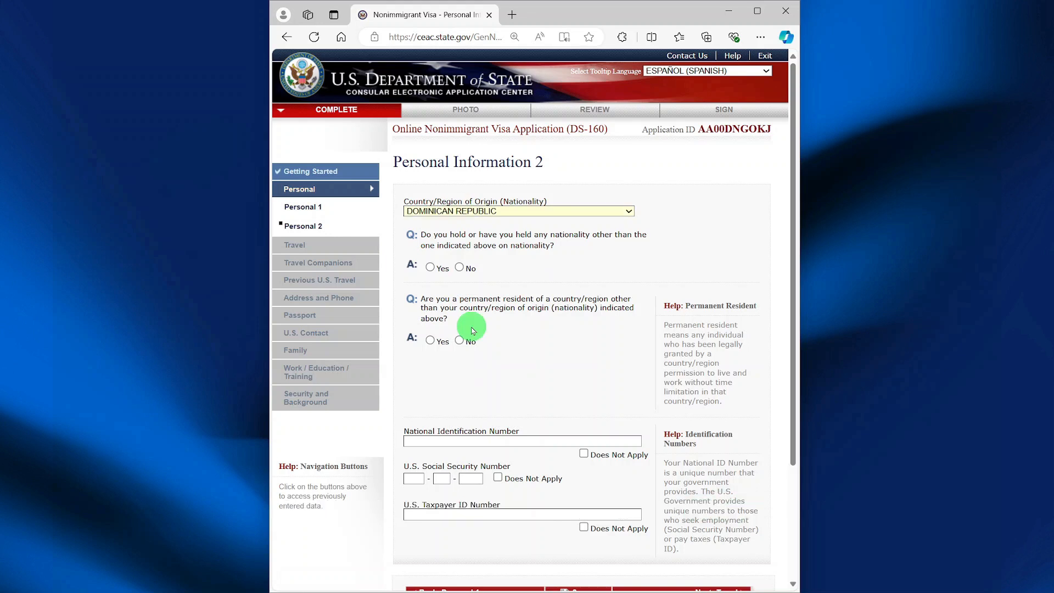
click(459, 268)
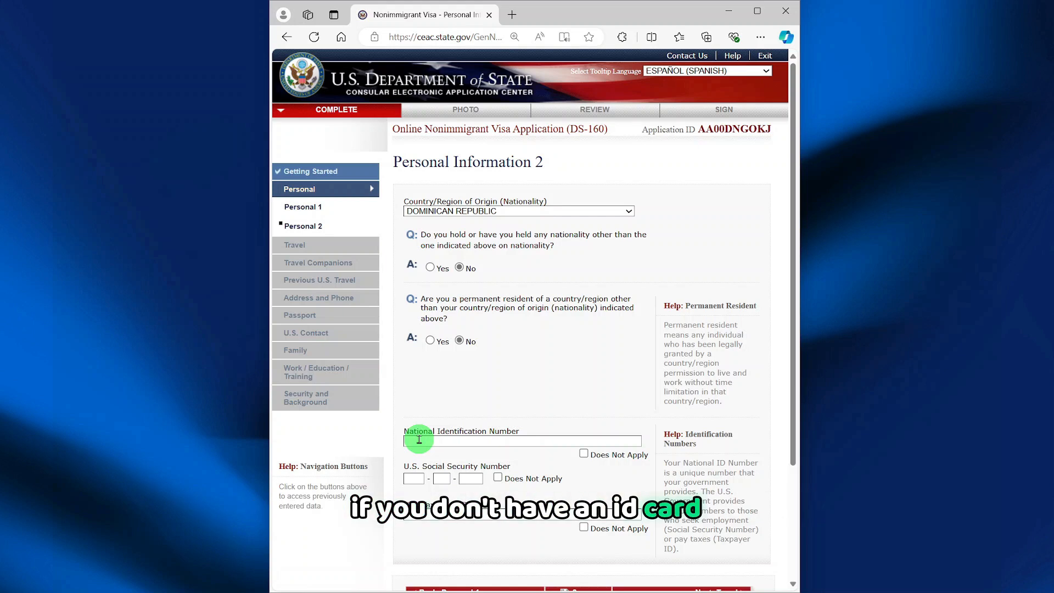
Step: Mark the national identification, U.S. Social Security and U.S. taxpayer ID numbers as Does Not Apply, and continue to Travel
click(584, 455)
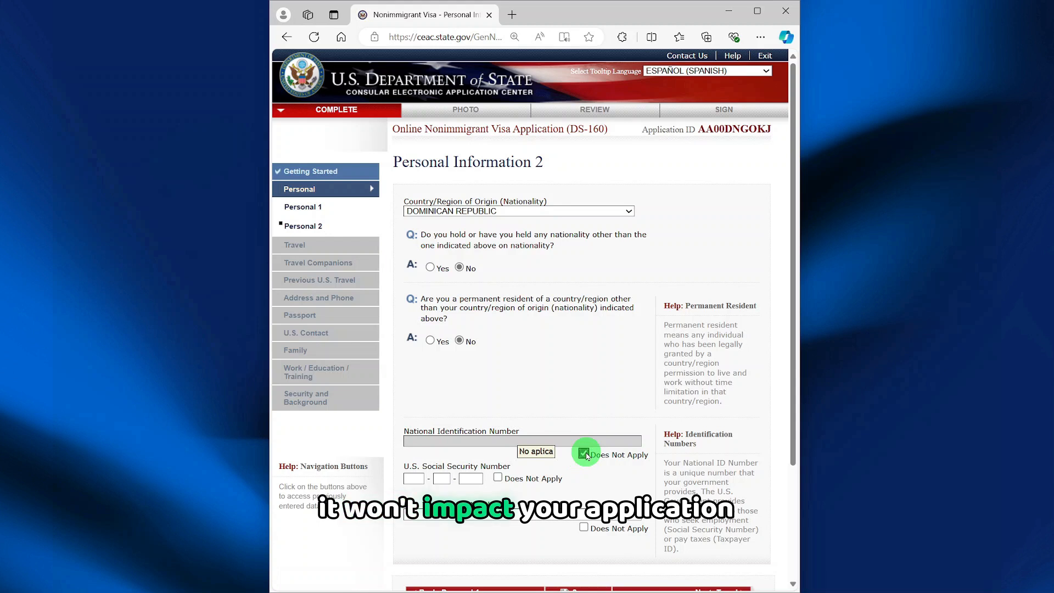
scroll(418, 375, down, 2)
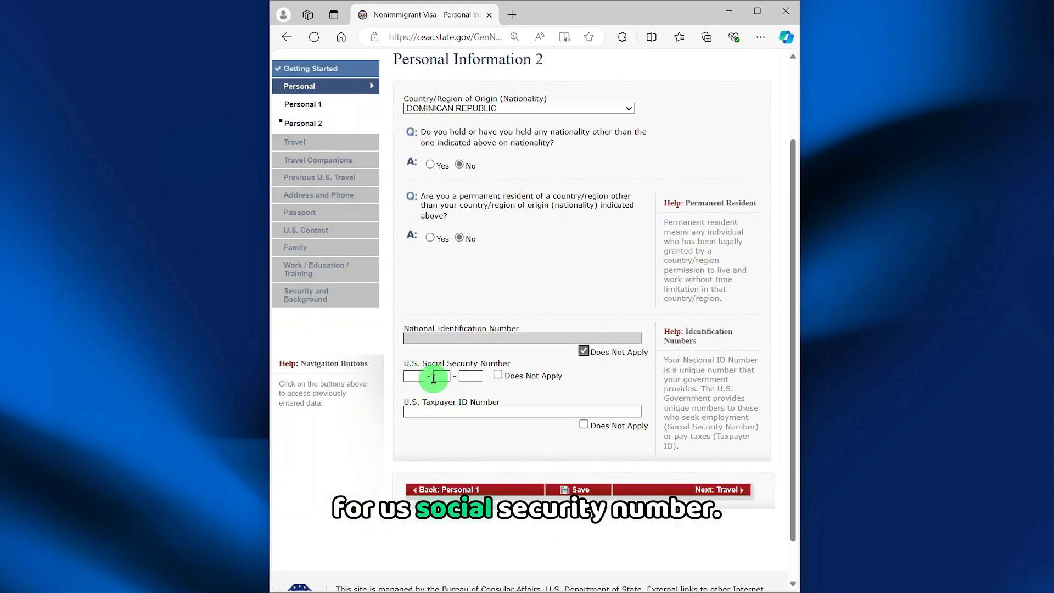
click(498, 375)
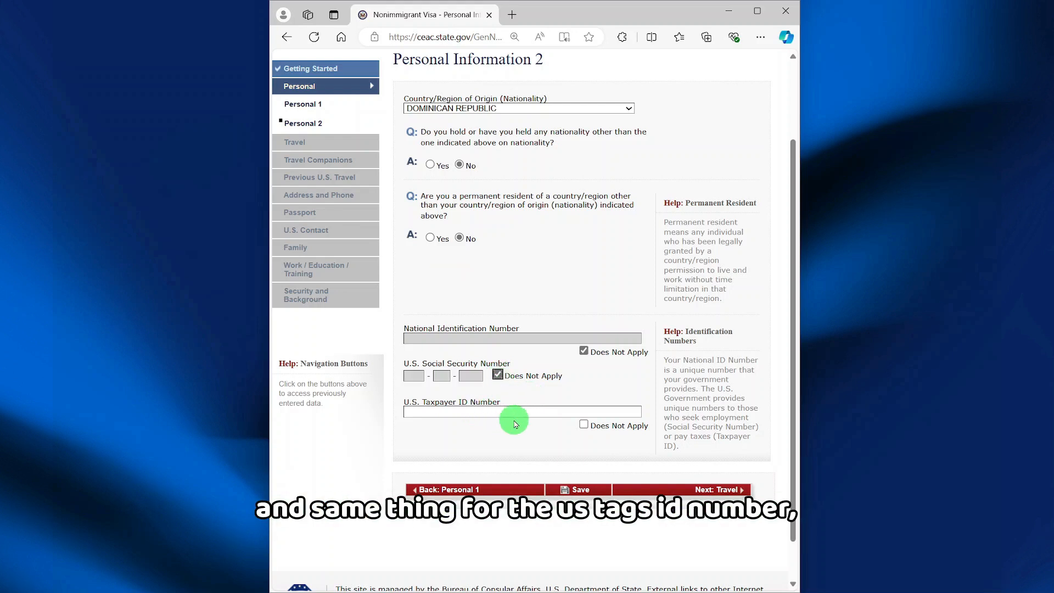
click(583, 425)
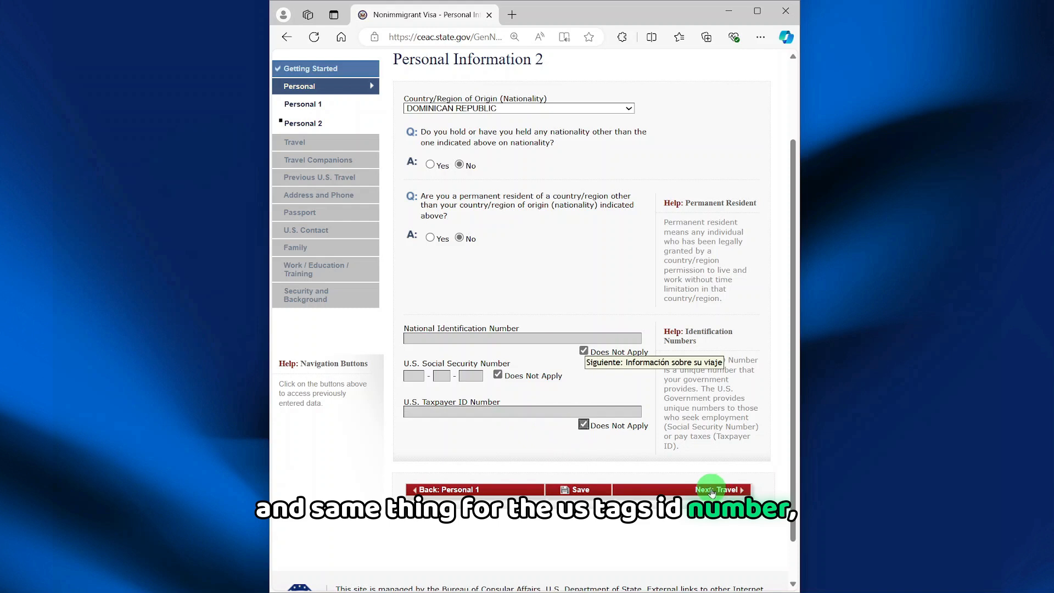
click(707, 490)
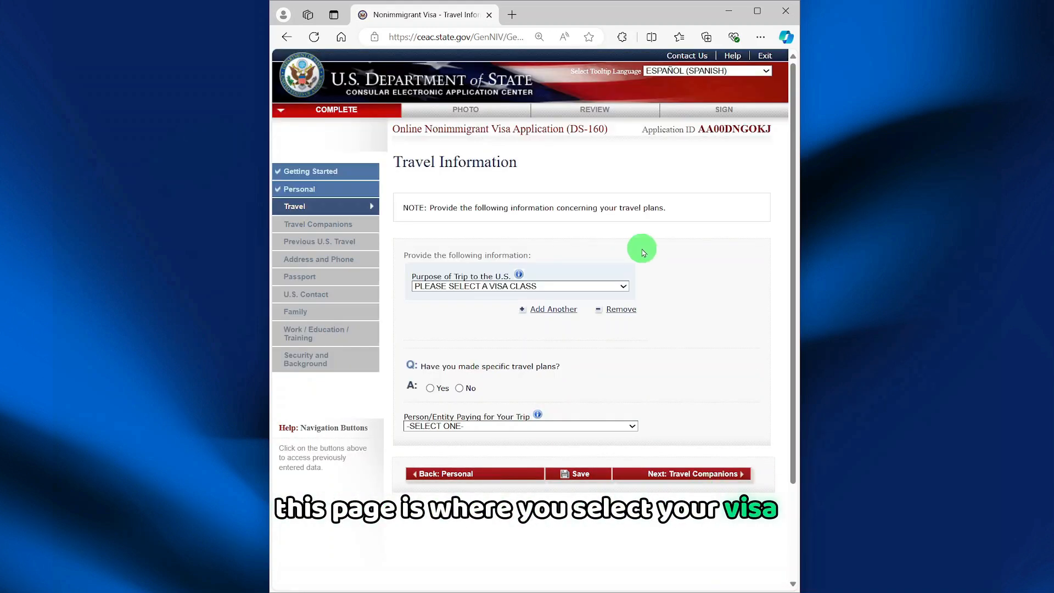
Step: Set the purpose of the trip to TEMP. BUSINESS PLEASURE VISITOR (B), specified as BUSINESS & TOURISM (TEMPORARY VISITOR) (B1/B2)
click(624, 286)
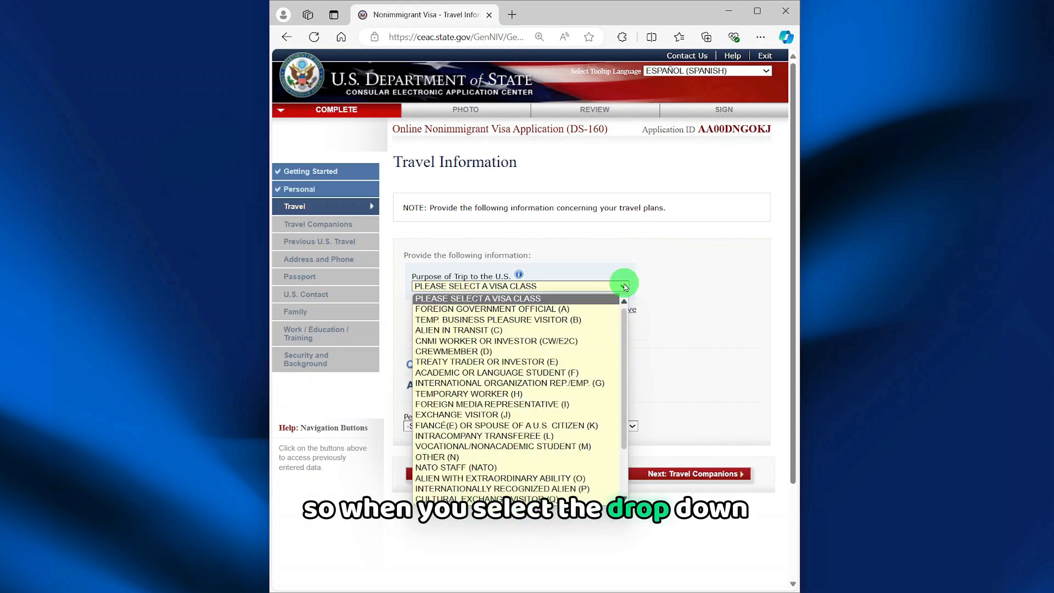
click(506, 320)
click(591, 319)
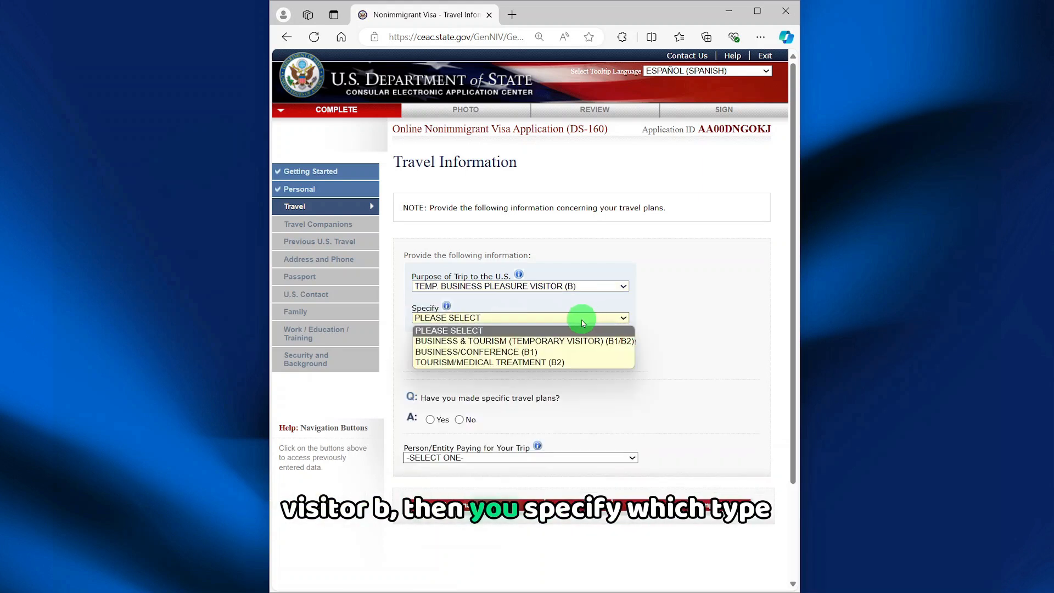
click(562, 342)
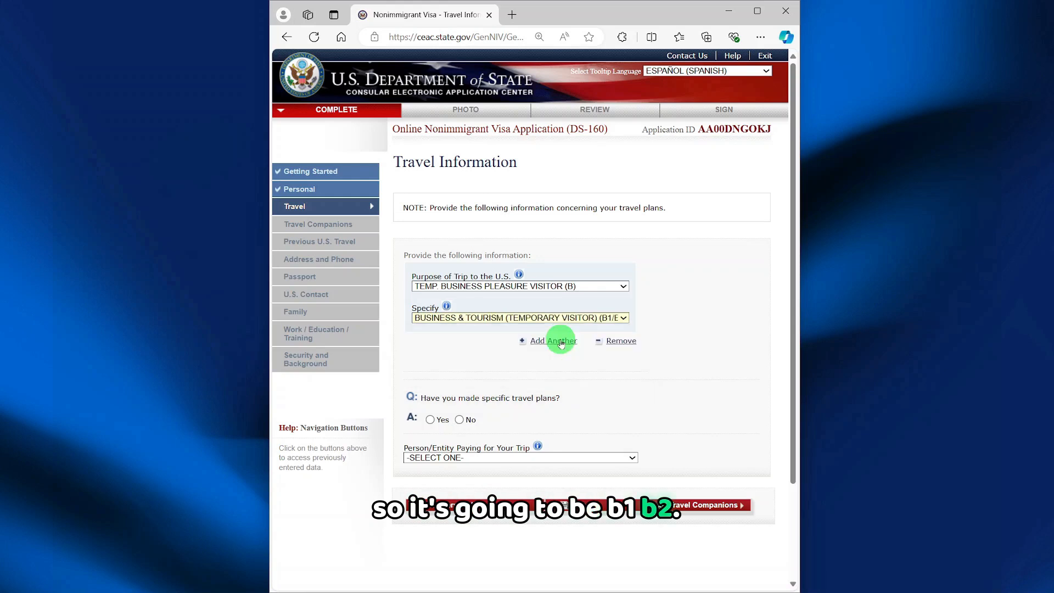
Step: Answer No to specific travel plans, set arrival 01 JAN 2025 for a 1-month stay, enter the U.S. address, choose SELF as payer, and continue
click(459, 420)
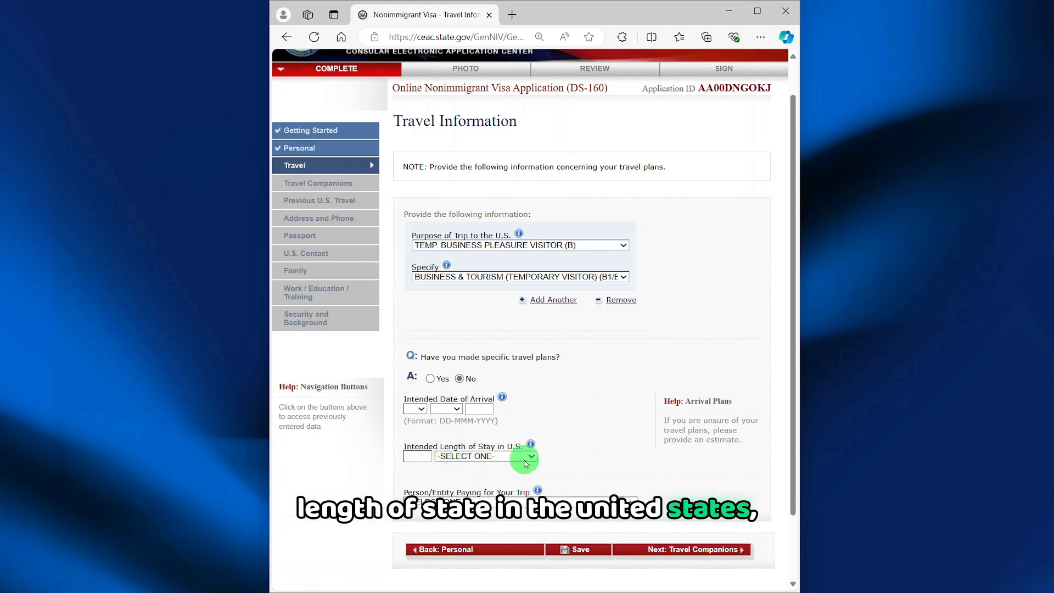
click(497, 502)
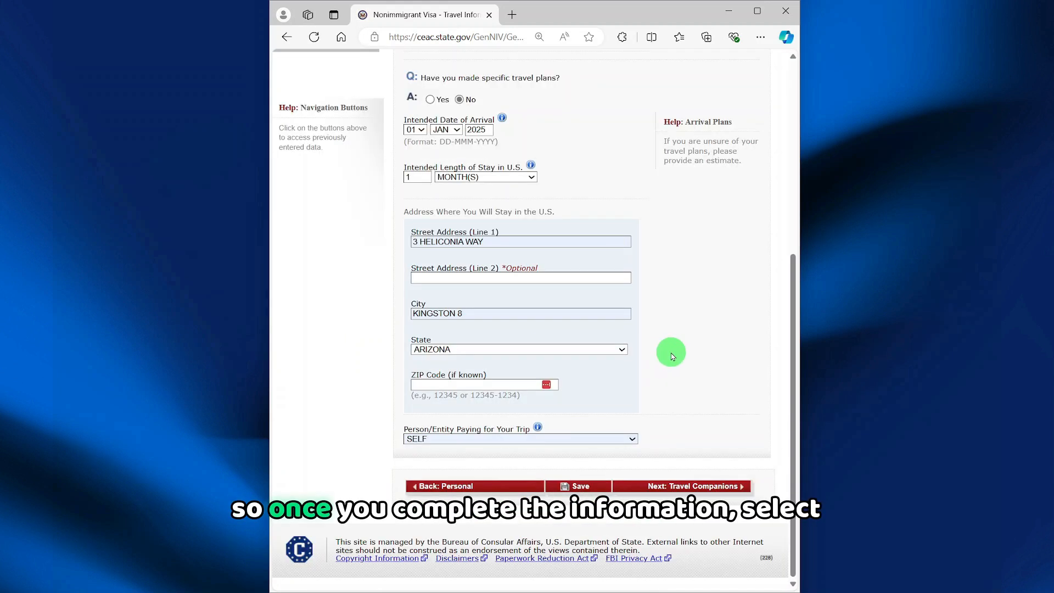
click(663, 488)
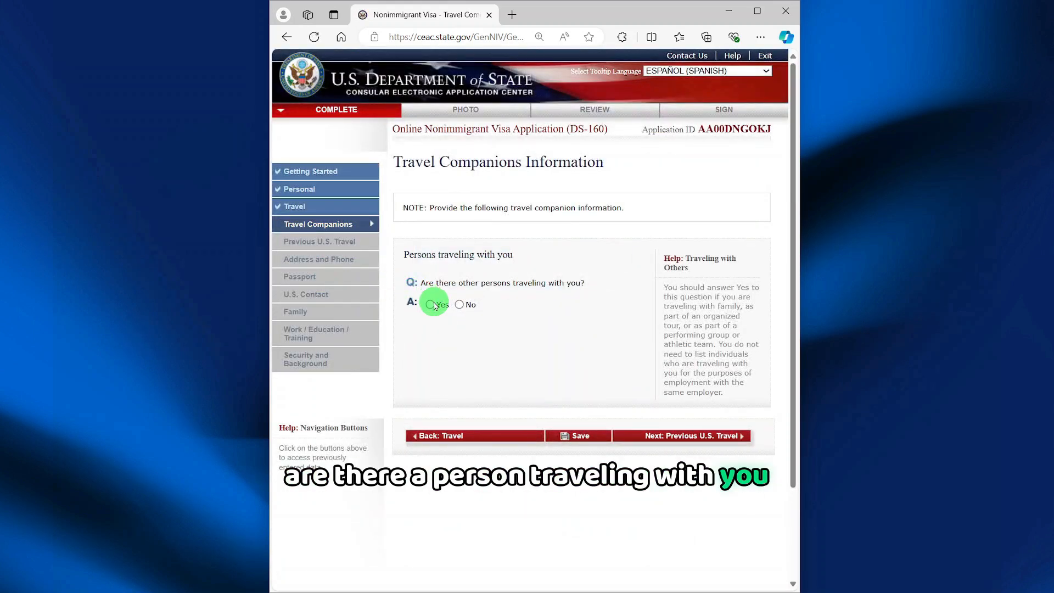
Step: Answer No to other persons traveling along and continue to Previous U.S. Travel
click(459, 304)
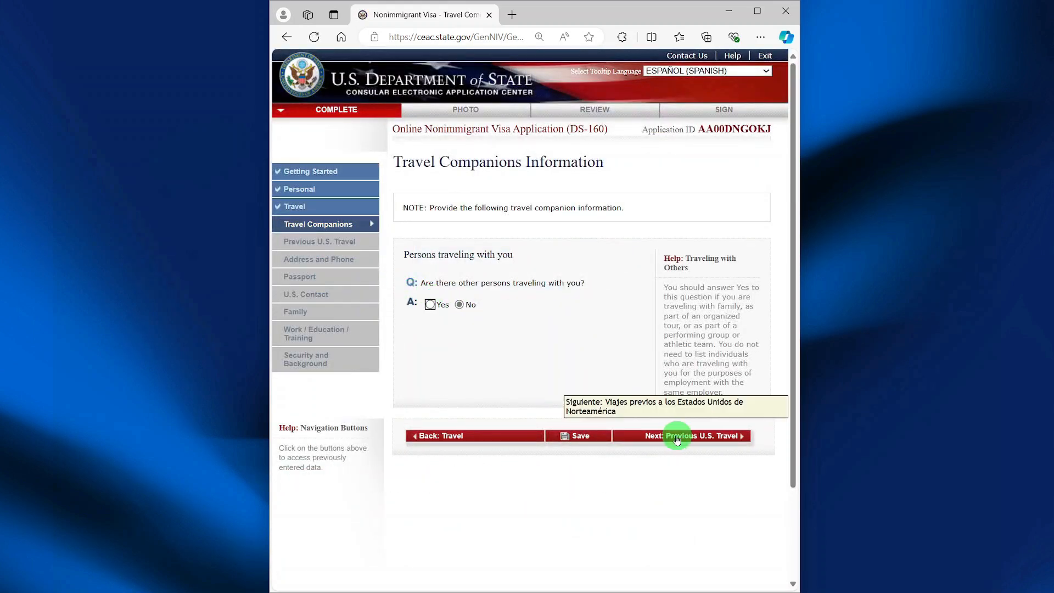
click(676, 437)
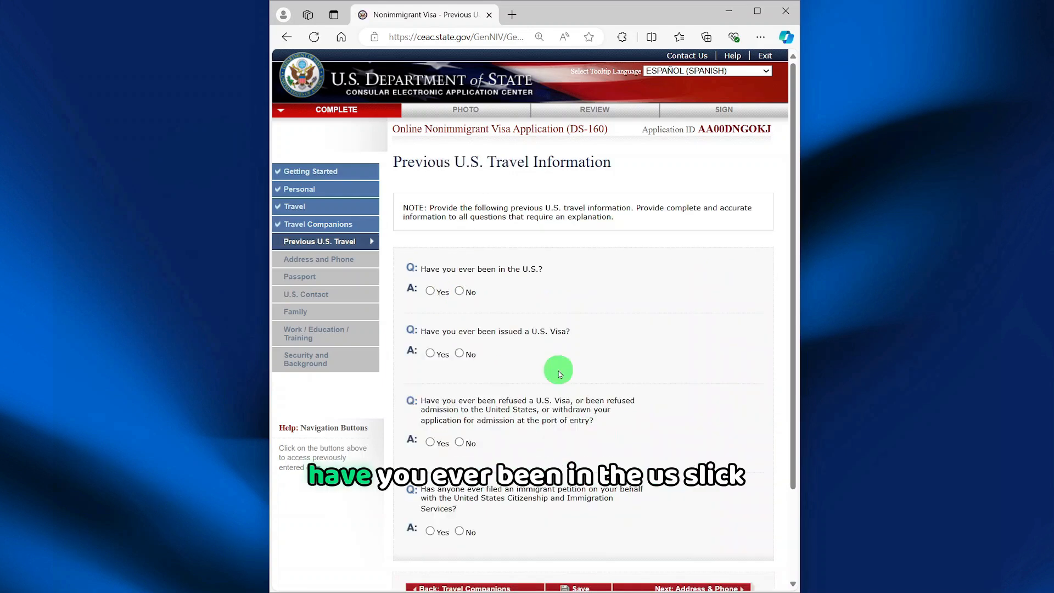
Step: Answer No to having ever been in the U.S. and to having been issued a U.S. visa
click(460, 293)
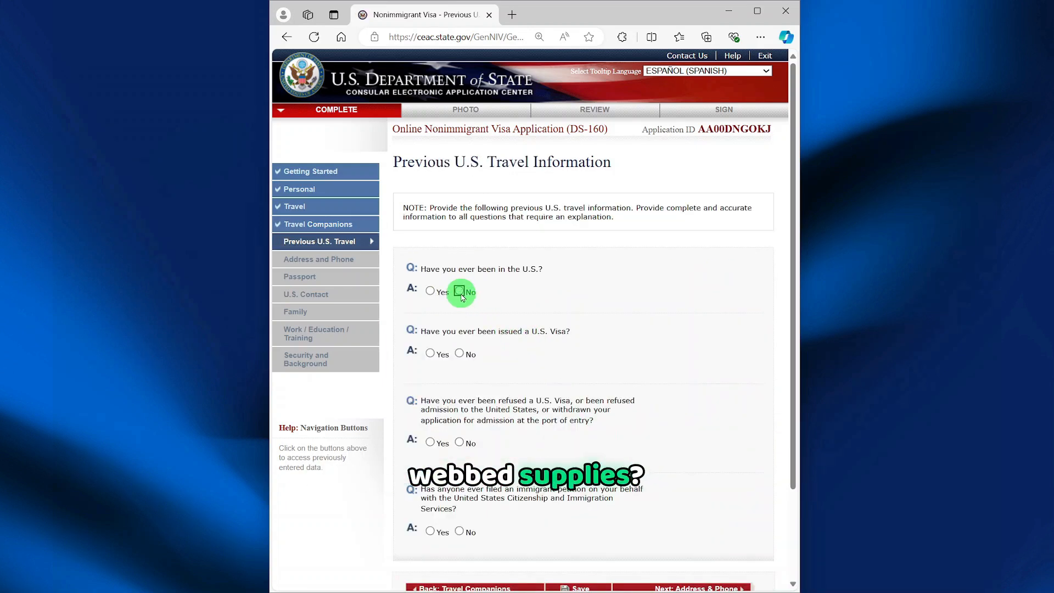
click(459, 354)
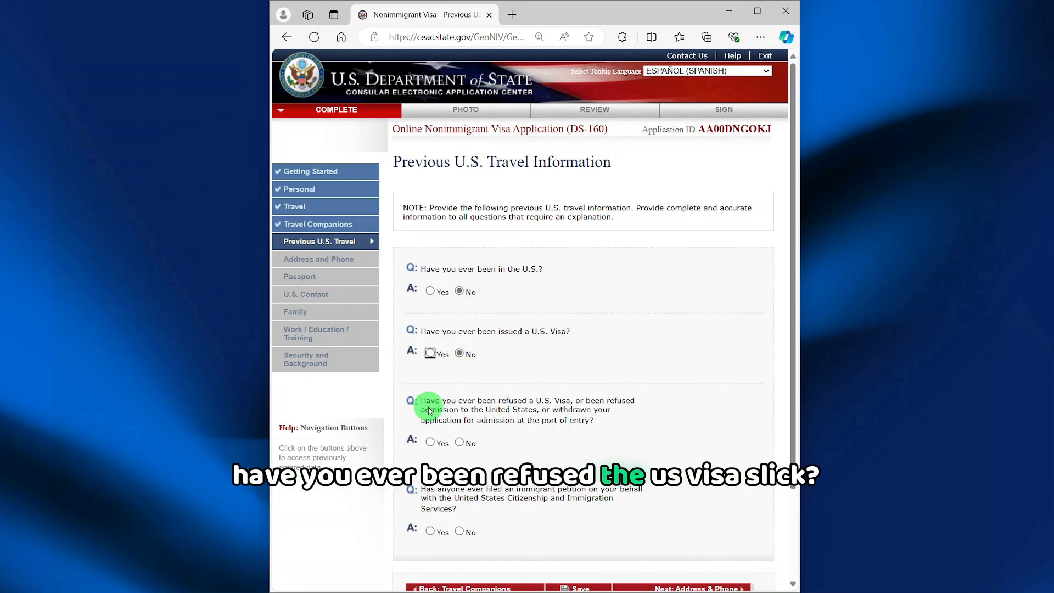
Step: Answer No to a refused U.S. visa or admission and to an immigrant petition, and continue to Address and Phone
click(459, 443)
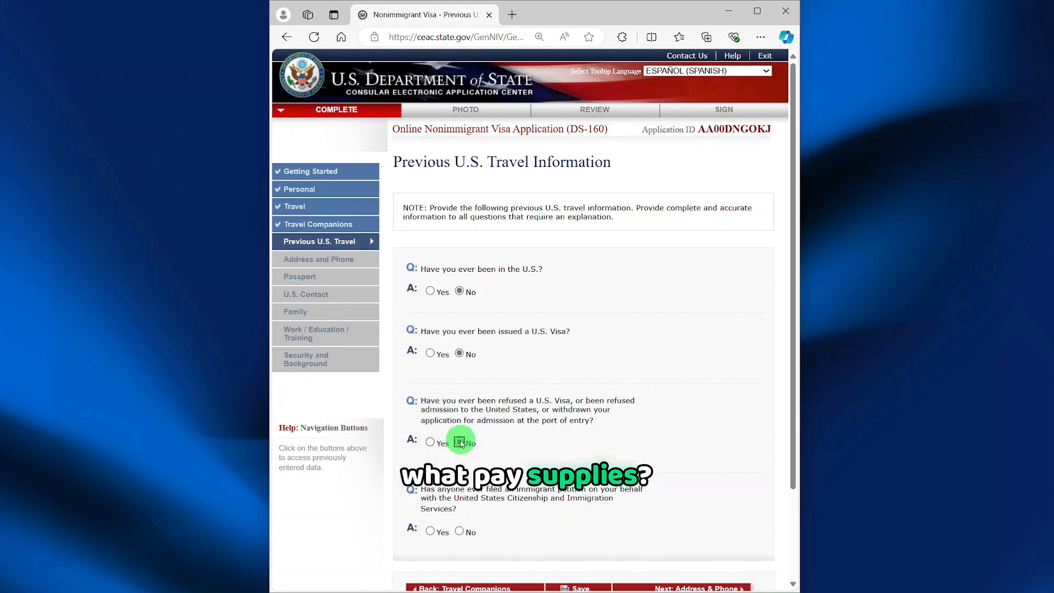
scroll(465, 406, down, 2)
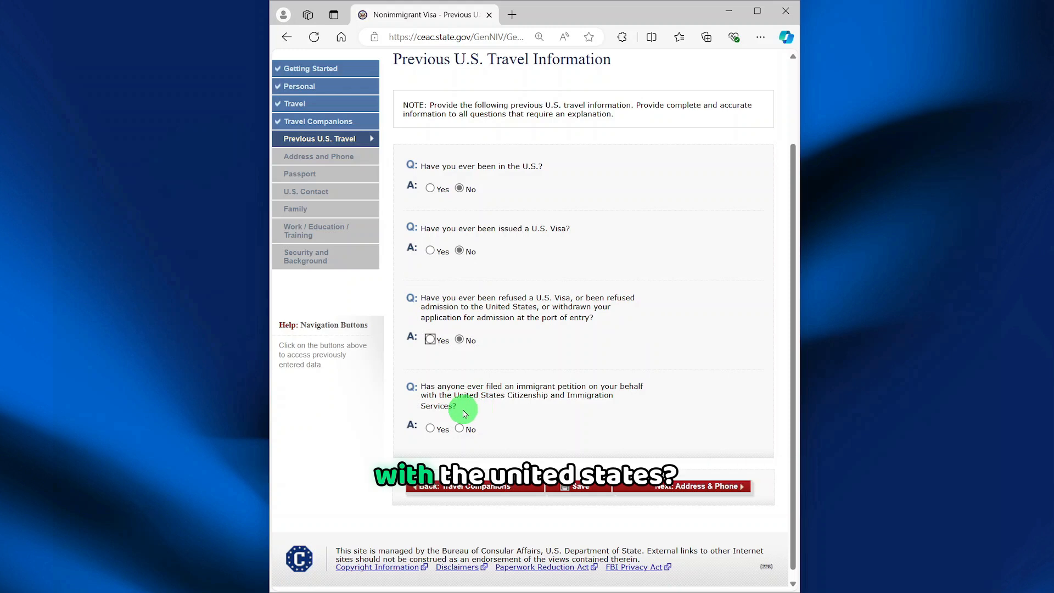
click(459, 428)
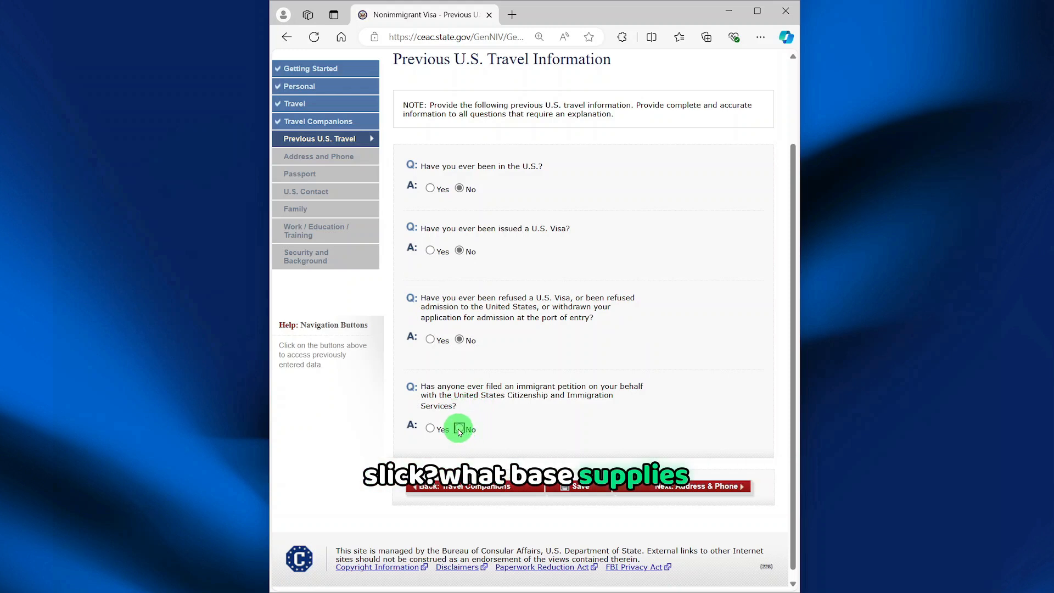
scroll(463, 428, up, 2)
scroll(505, 455, down, 2)
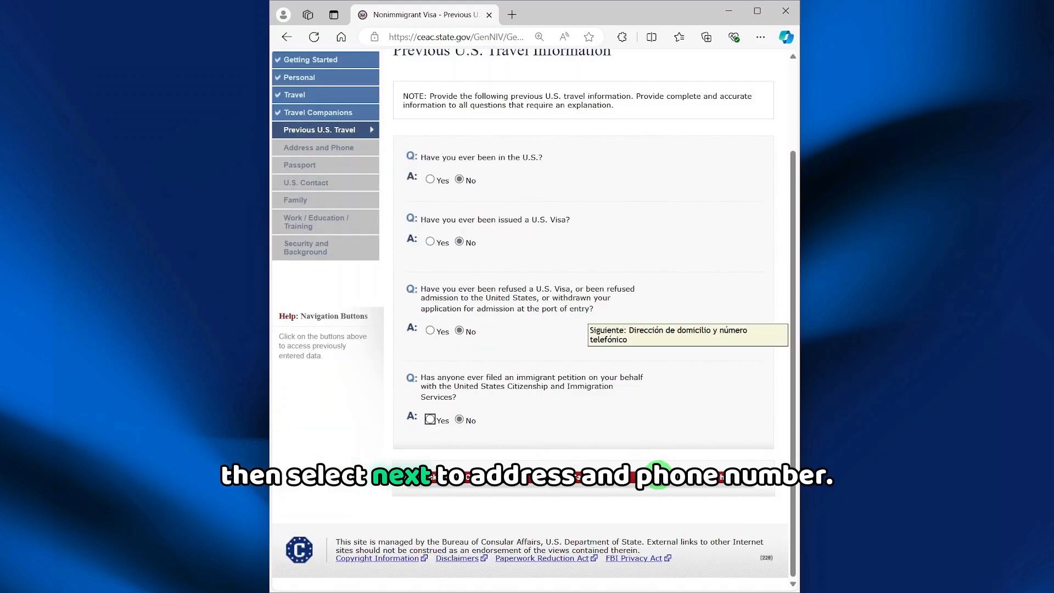
click(657, 475)
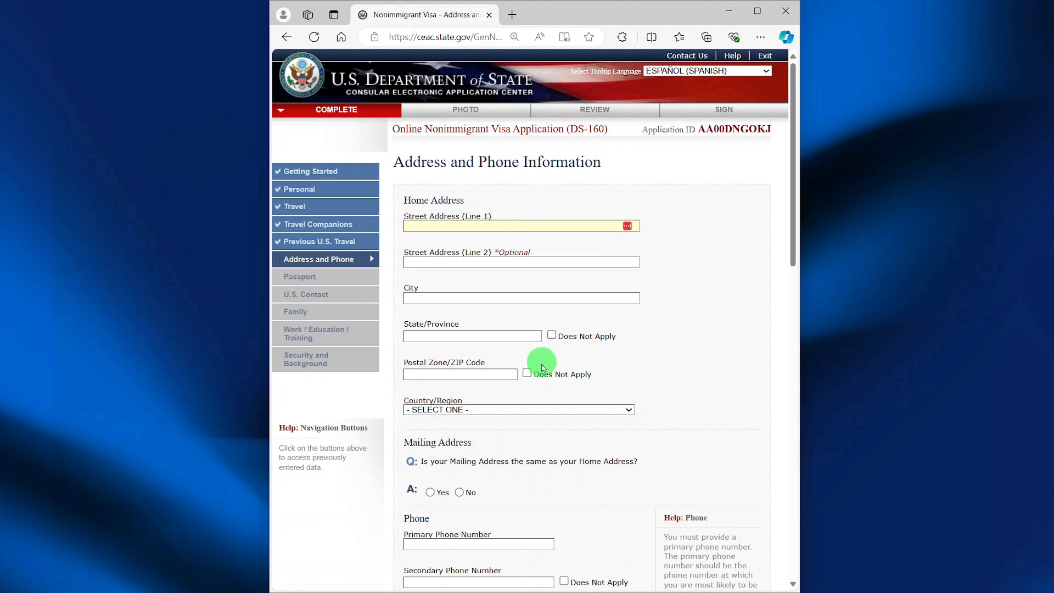
Step: Answer No to having used any other email addresses in the last five years
scroll(535, 362, down, 2)
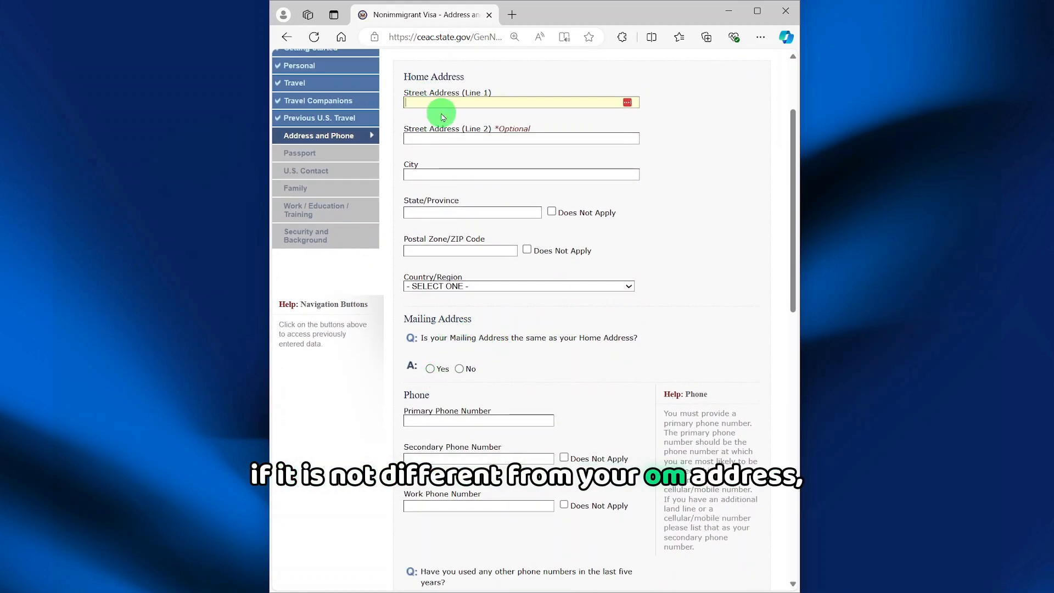
scroll(556, 325, down, 3)
scroll(558, 327, down, 3)
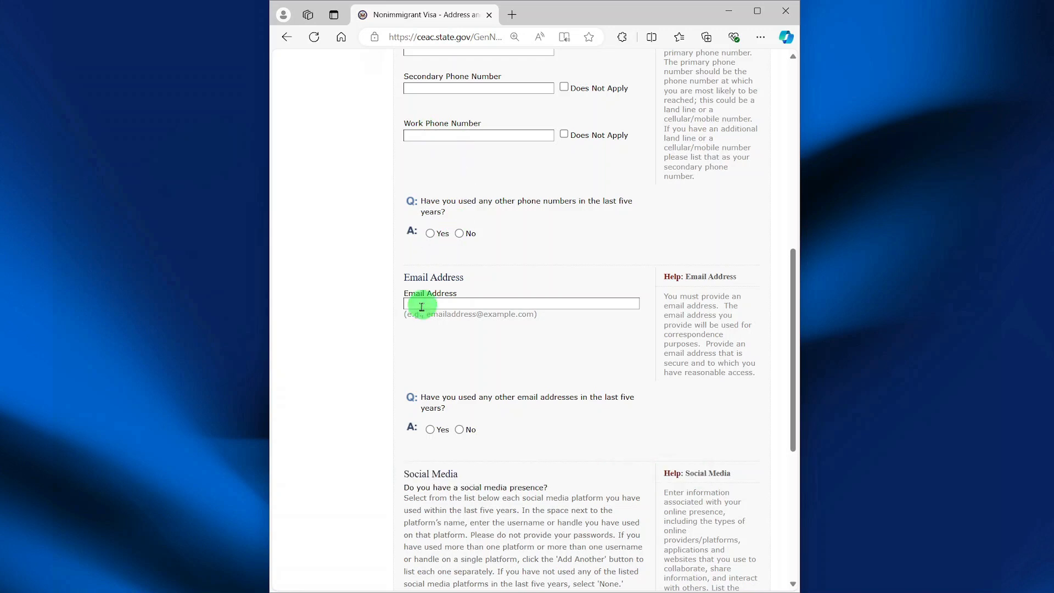
click(459, 430)
scroll(458, 431, up, 3)
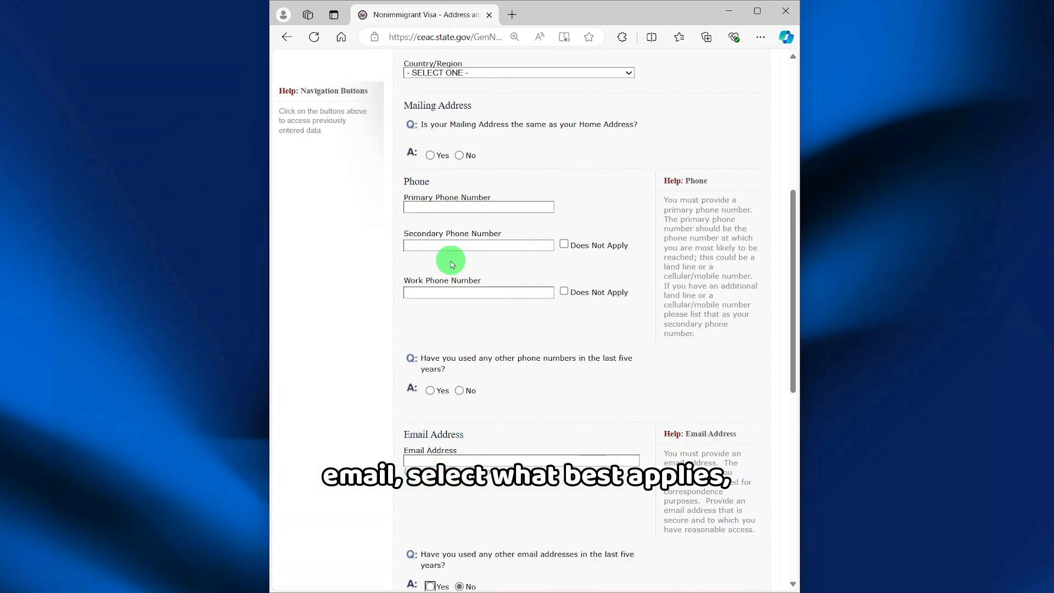
click(459, 155)
scroll(565, 494, down, 8)
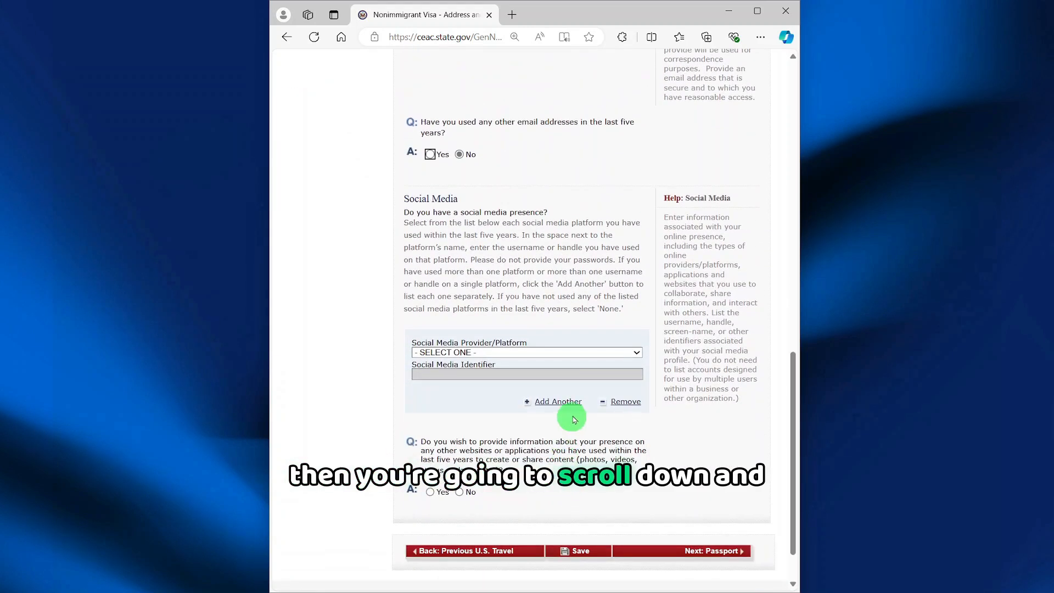
Step: Choose FACEBOOK as social media platform, enter the identifier, answer No to presence on other websites or applications, and continue to Passport
click(635, 352)
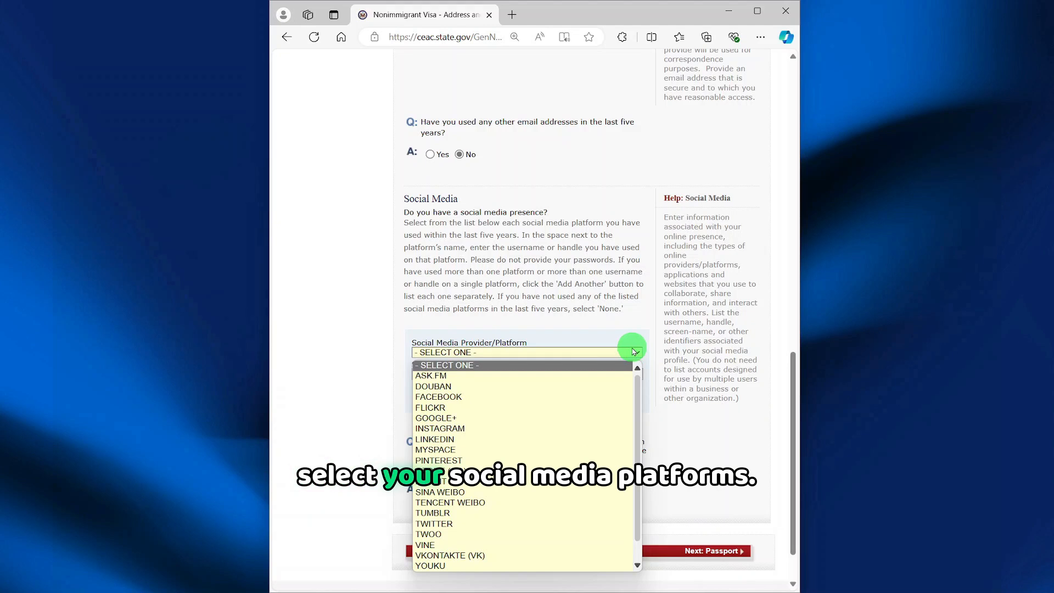
click(617, 396)
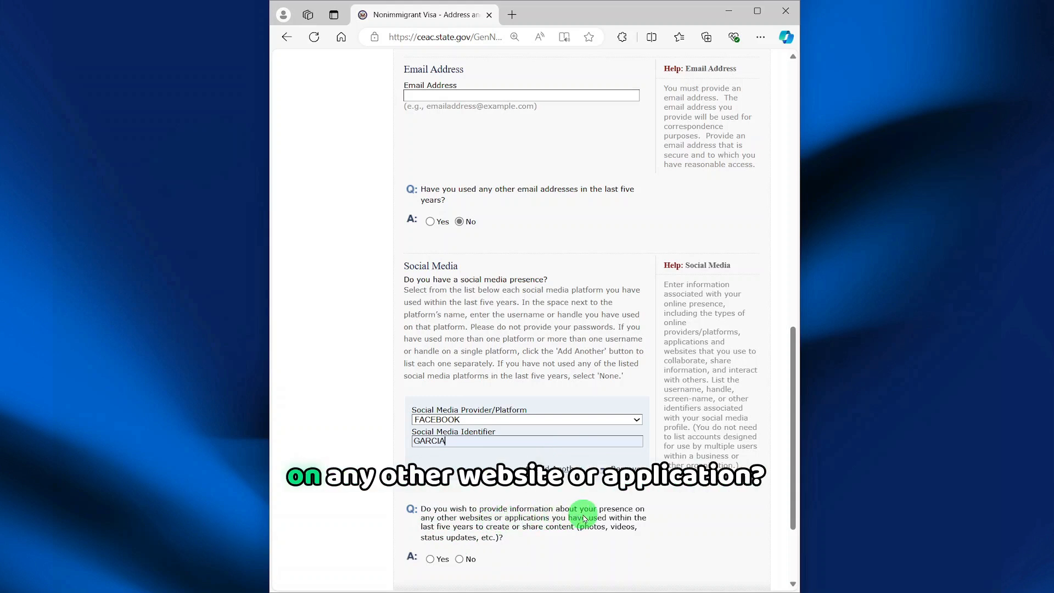
scroll(470, 521, down, 2)
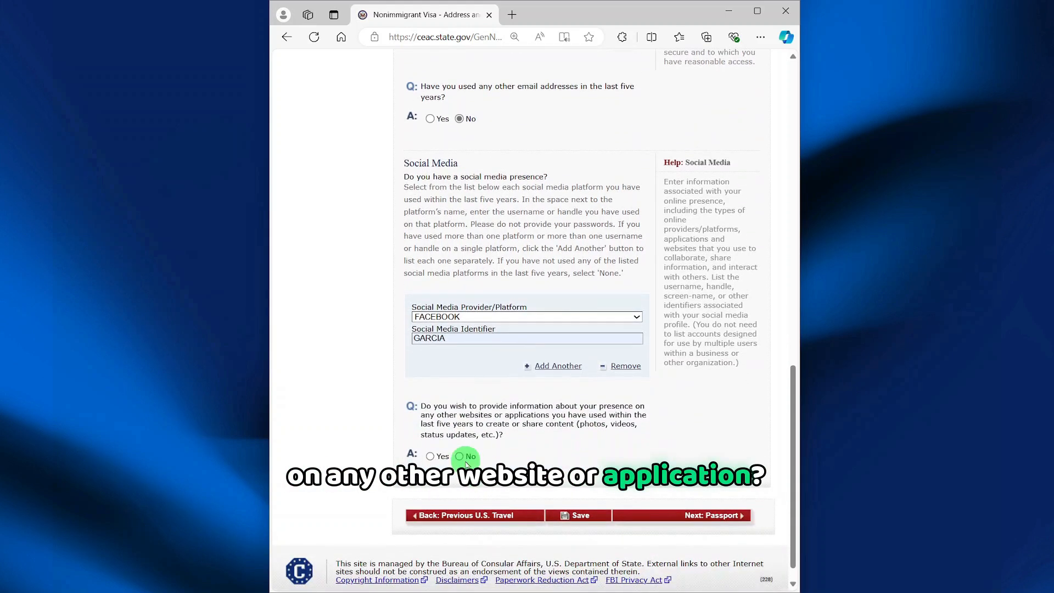
click(465, 460)
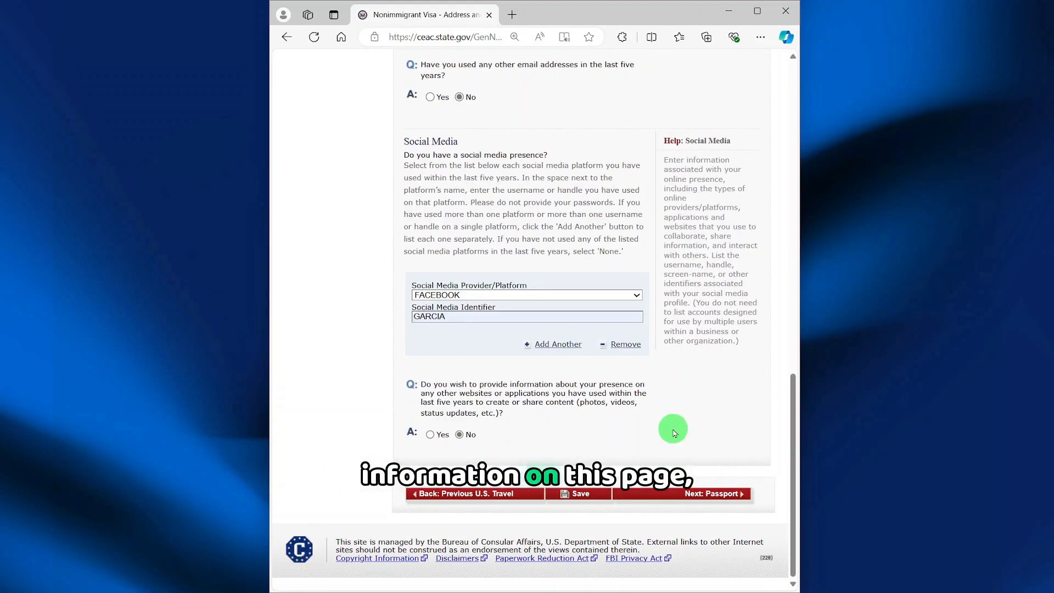
click(690, 495)
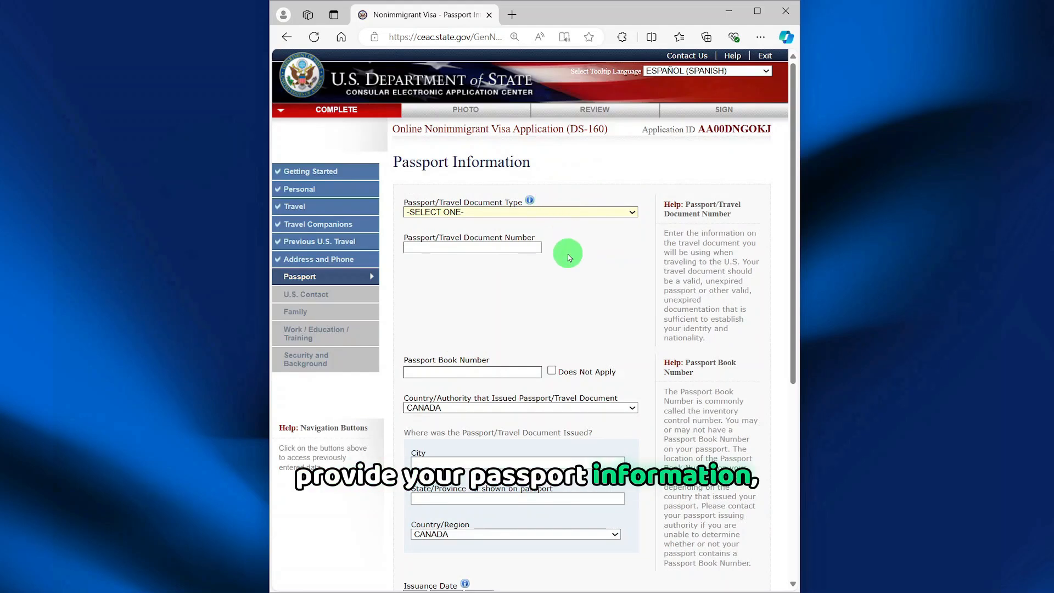
Step: Set the document type to REGULAR, fill in the passport number and issuing place in DOMINICAN REPUBLIC, and mark the book number Does Not Apply
click(633, 213)
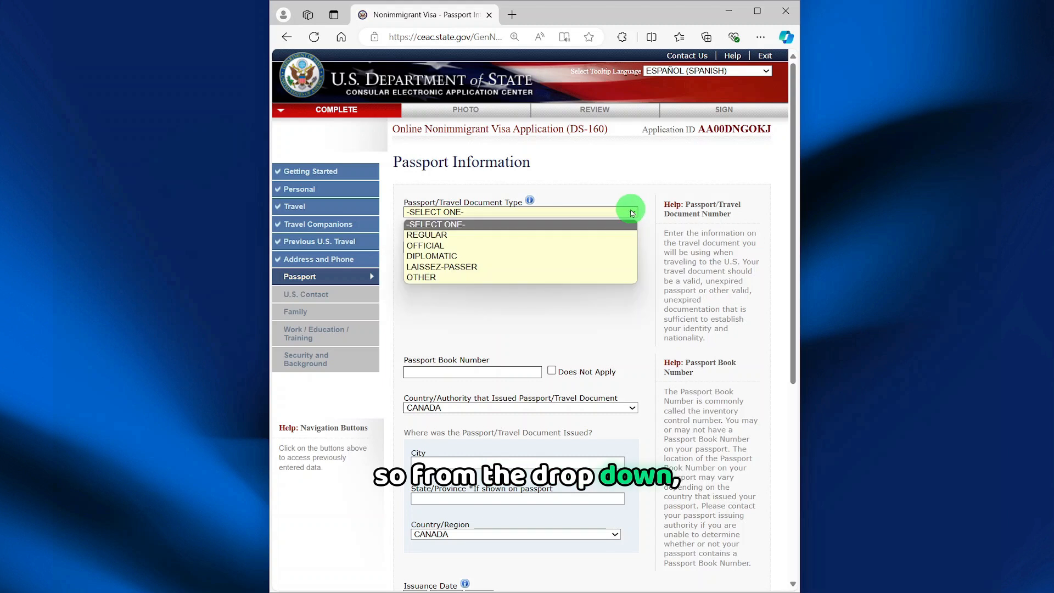
click(556, 236)
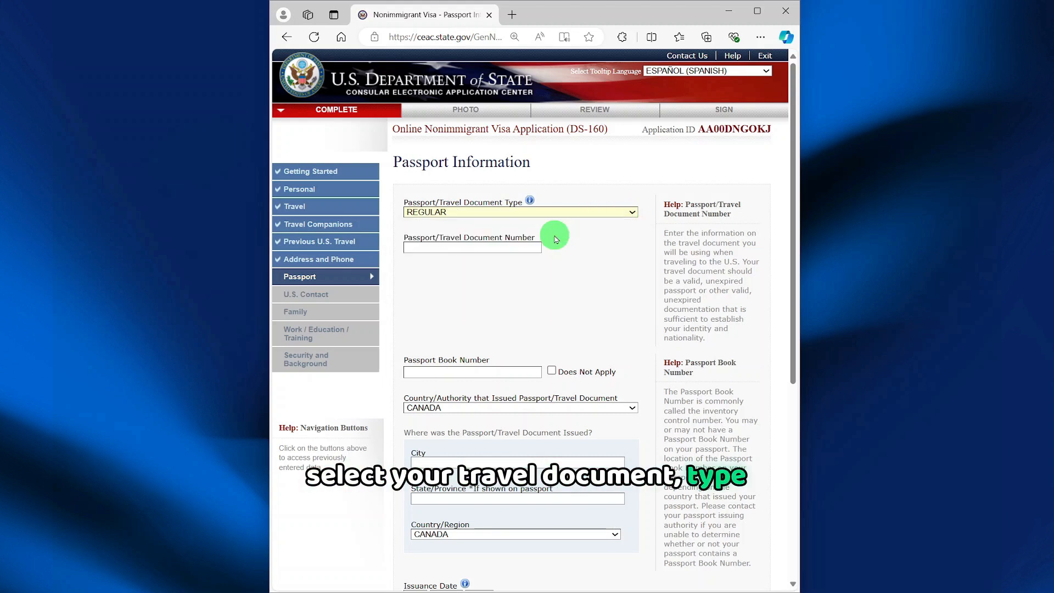
click(486, 247)
click(434, 286)
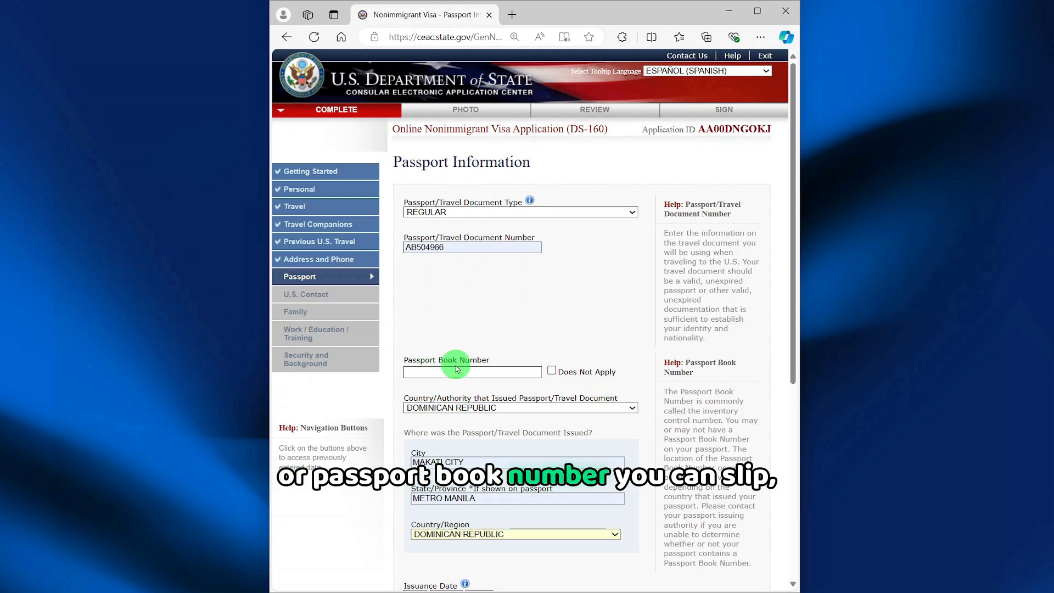
click(553, 372)
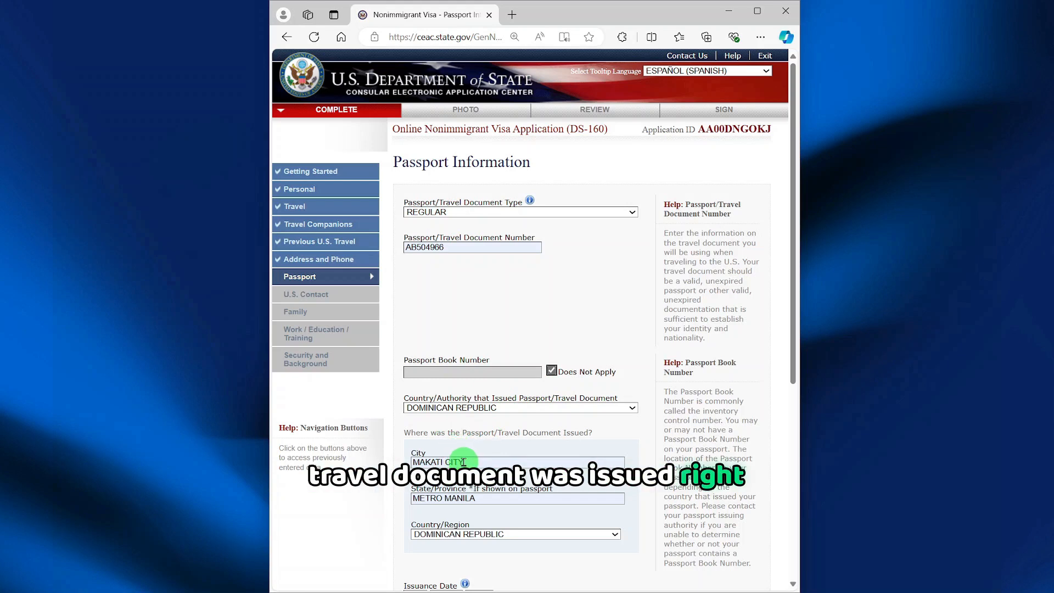
Step: Set the passport's issuance date to 01 FEB 2020, complete the expiration date in 2030, and continue to U.S. Contact
scroll(466, 463, down, 4)
scroll(499, 458, down, 2)
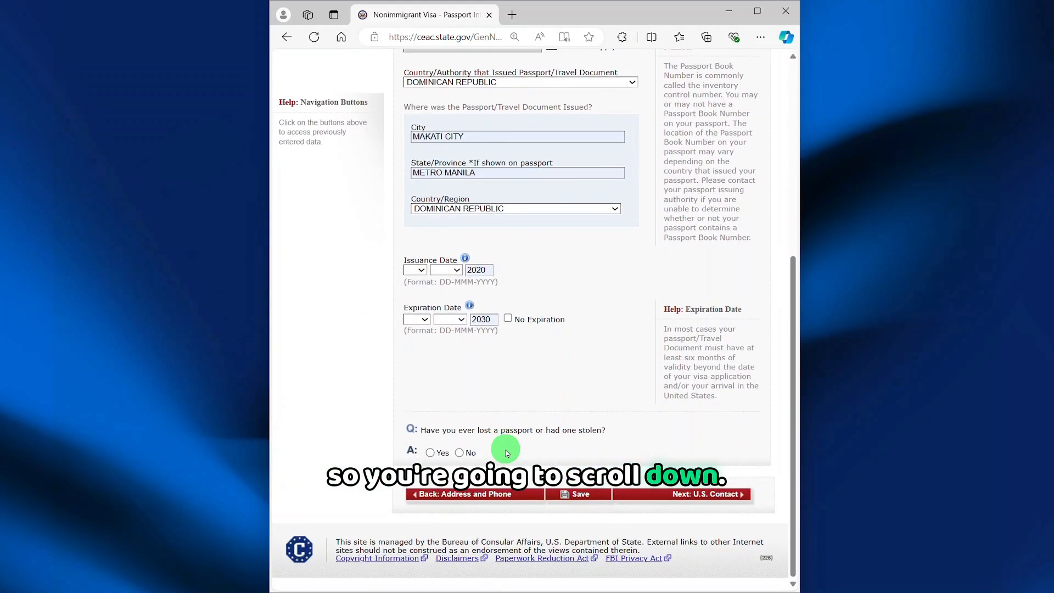
click(423, 276)
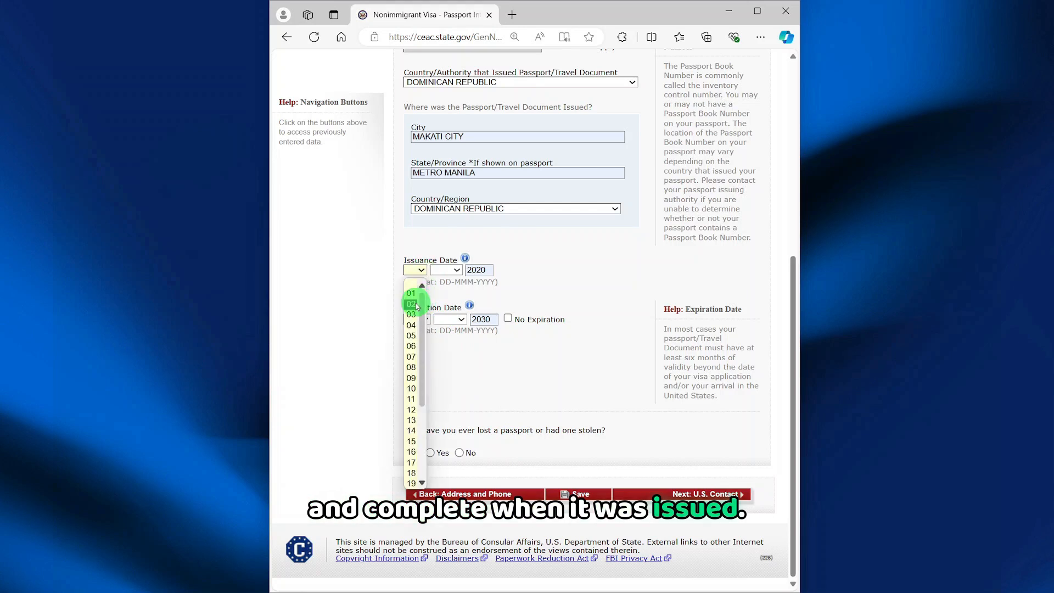
click(411, 294)
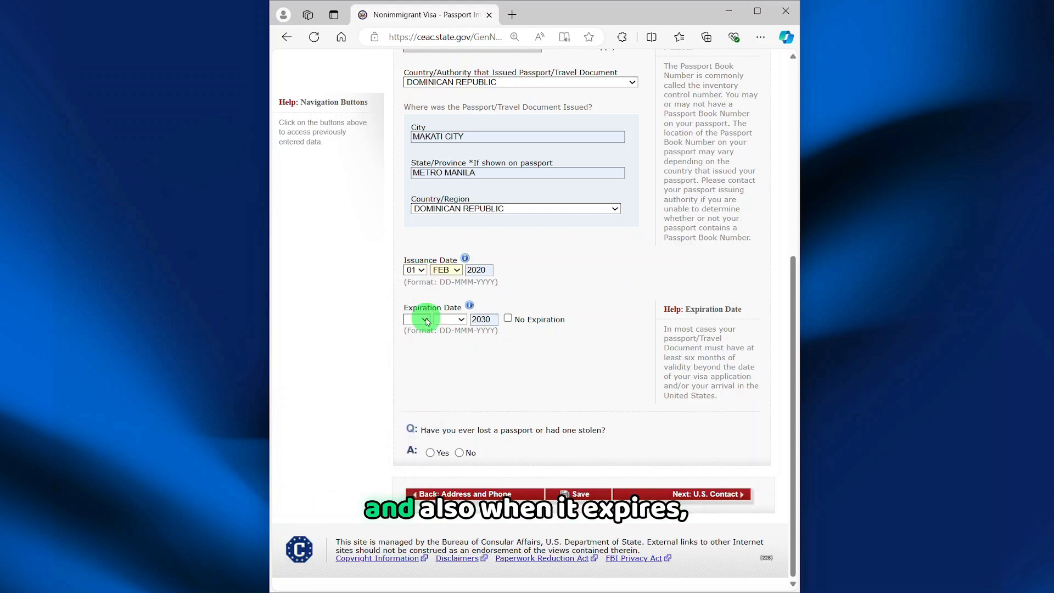
click(426, 321)
click(415, 353)
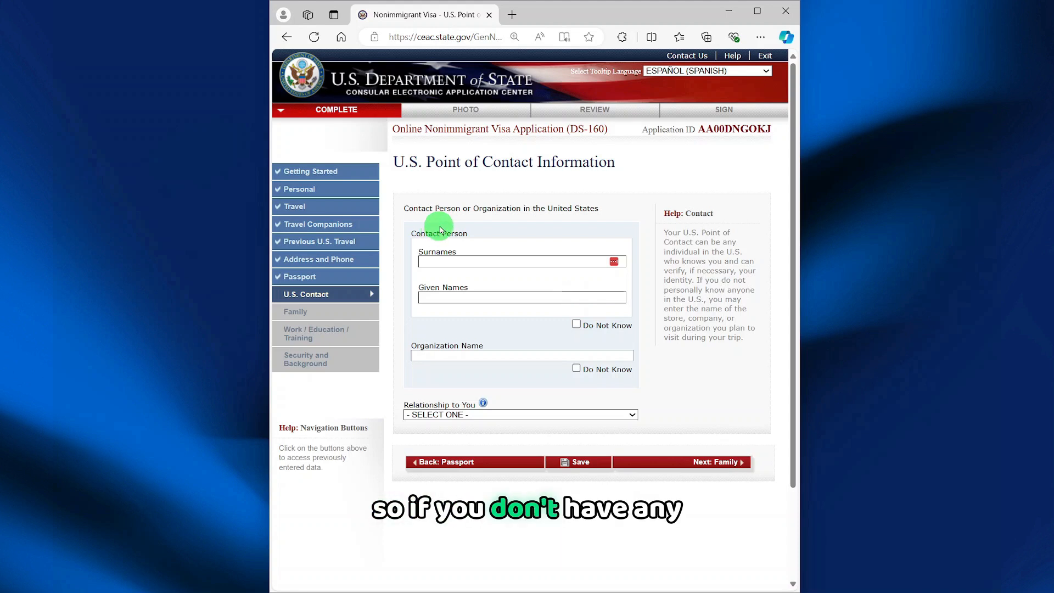
Step: Mark the U.S. contact person as Do Not Know and enter REDINCS TECHNOLOGY as the organization name
click(576, 325)
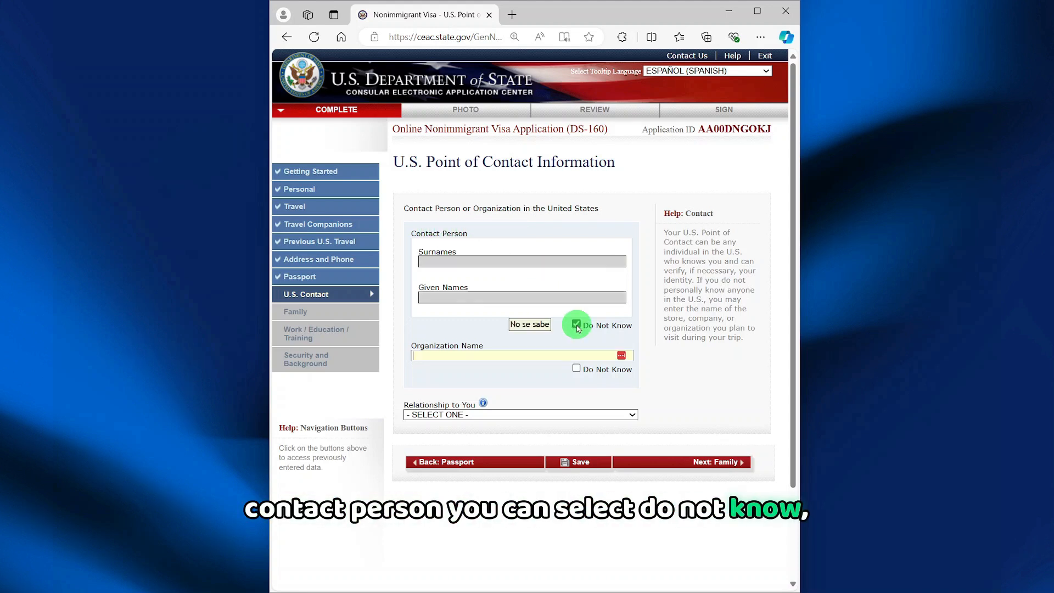
click(514, 355)
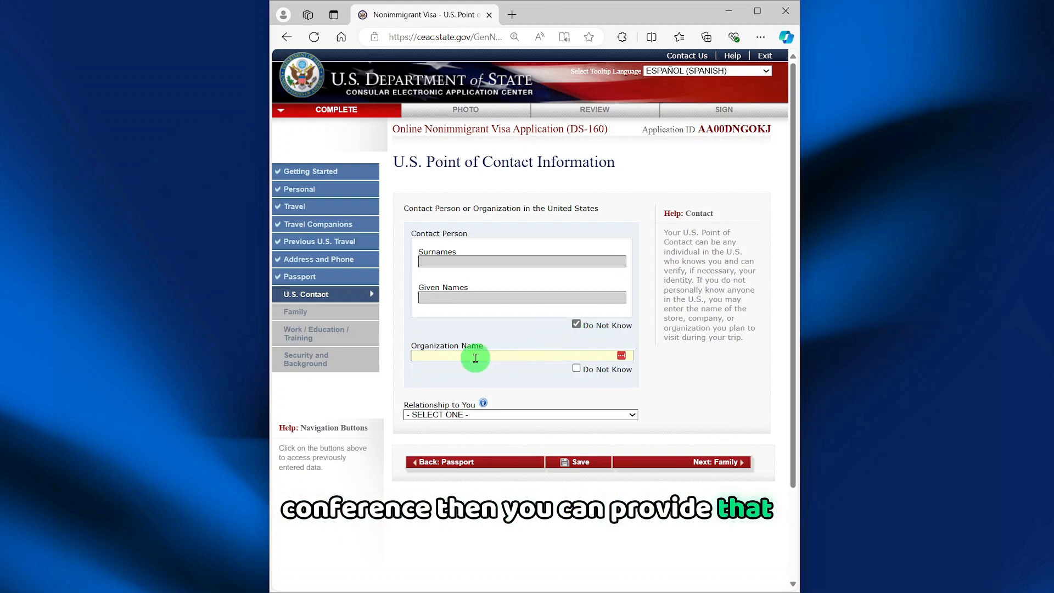
text(REDINCS TECHNOLOGY)
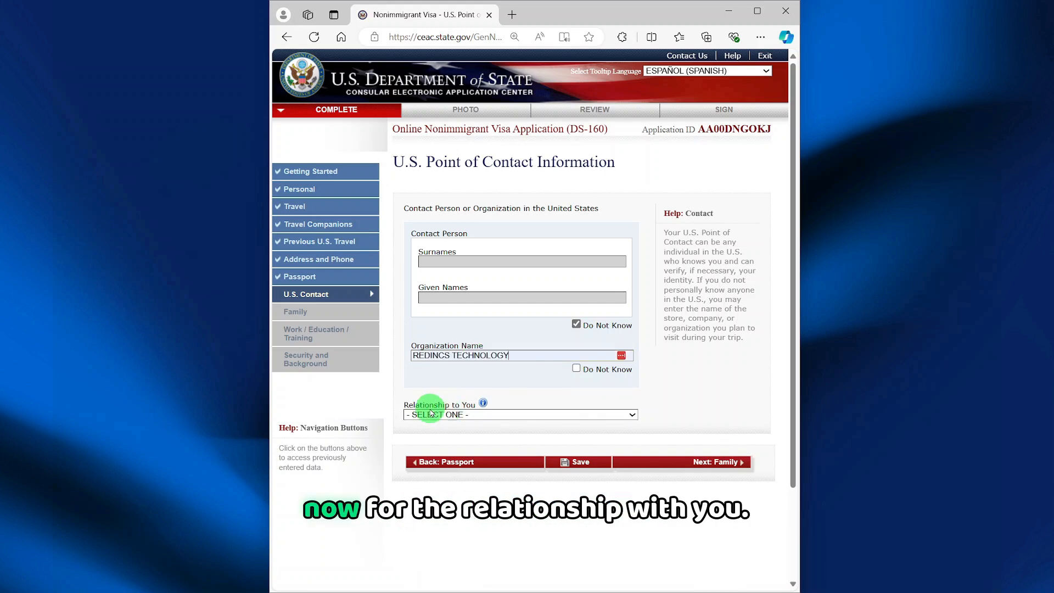
Step: Set the contact's relationship to OTHER, fill in its address and phone number, mark the email Does Not Apply, and continue to Family
click(630, 416)
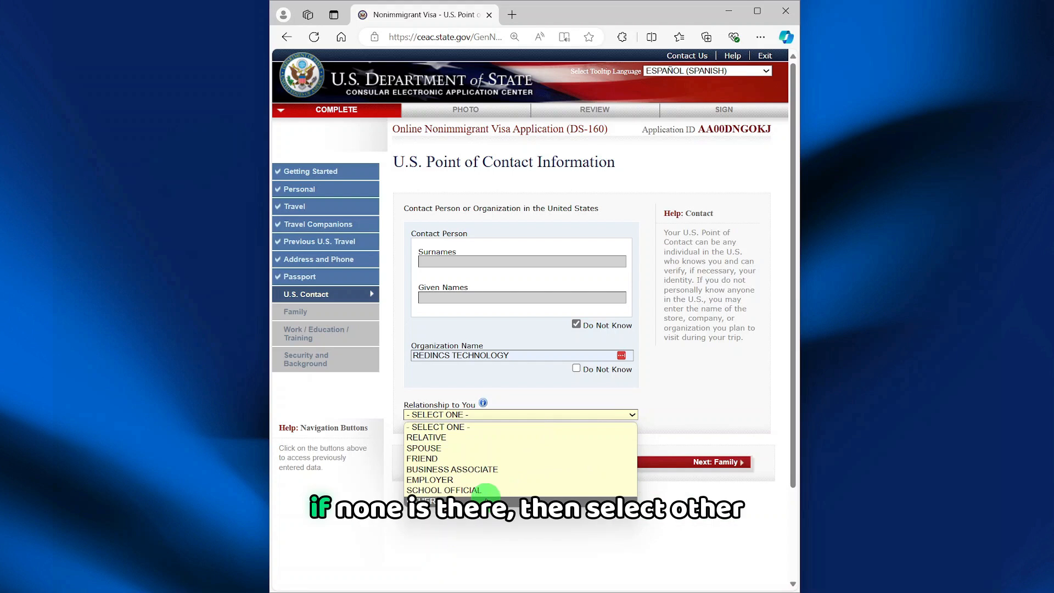
click(486, 498)
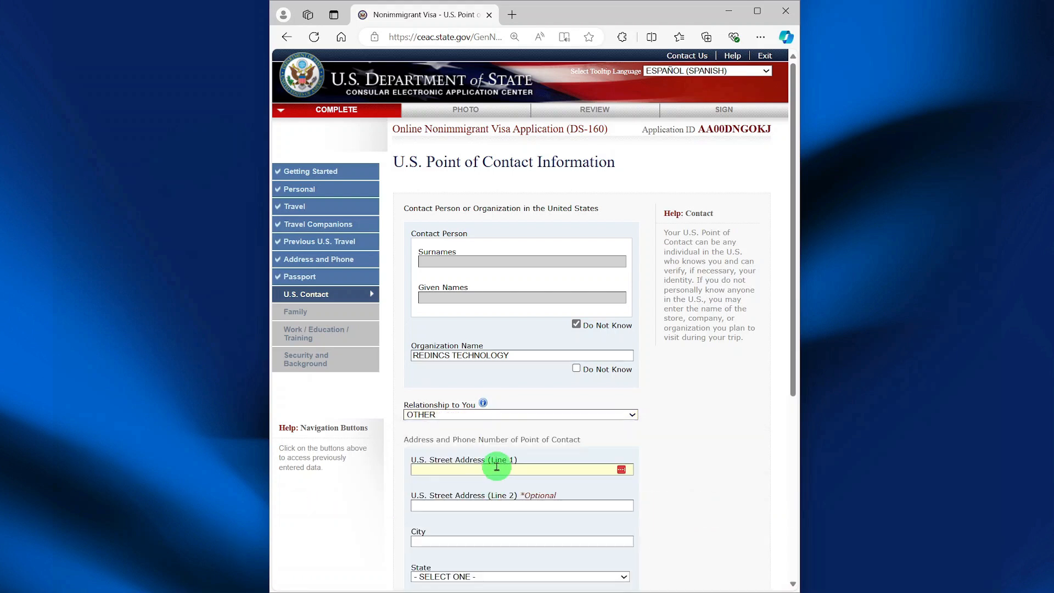
scroll(494, 464, down, 3)
scroll(493, 467, down, 1)
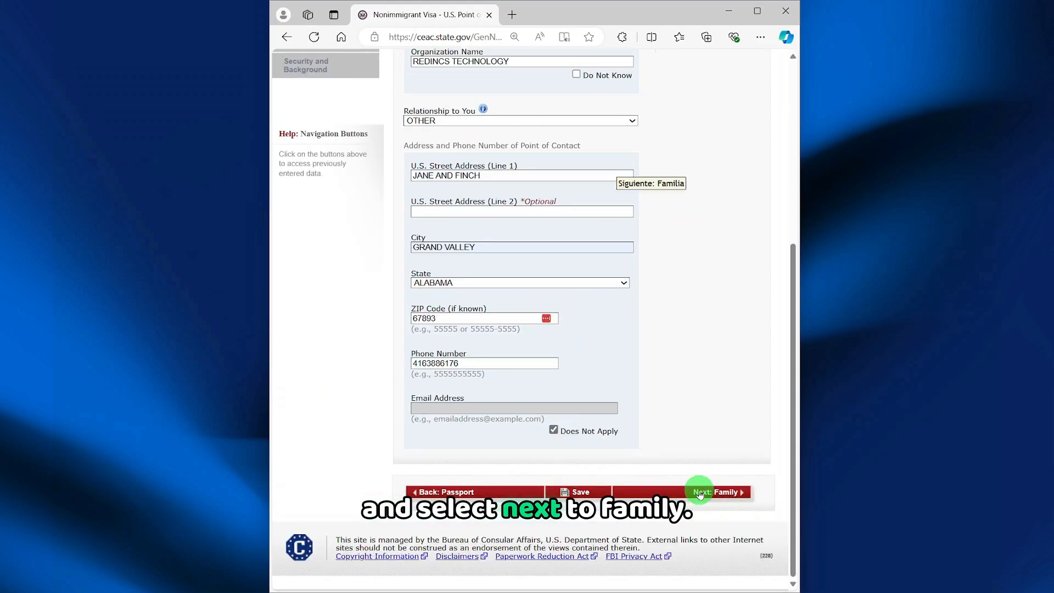
click(694, 490)
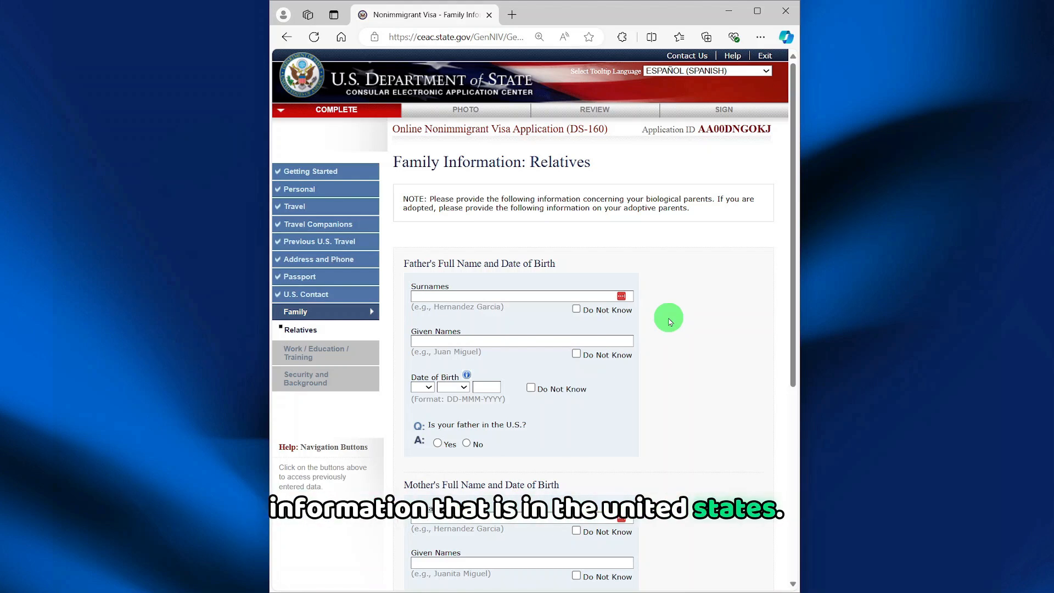
Step: Mark the father's and mother's surnames and given names as Do Not Know and answer No to immediate relatives in the United States
click(576, 310)
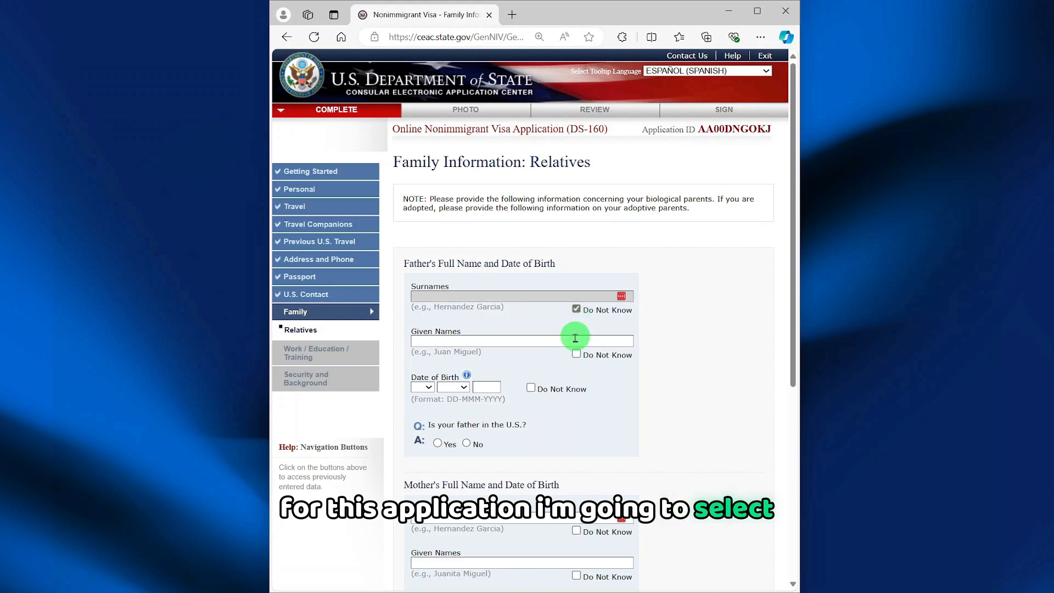
click(575, 354)
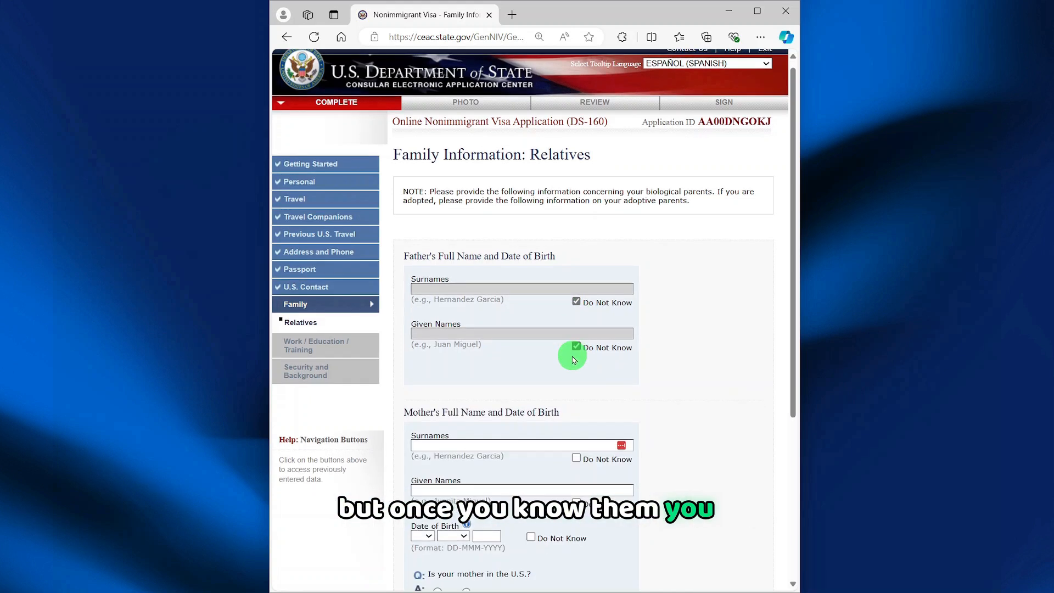
scroll(572, 362, down, 2)
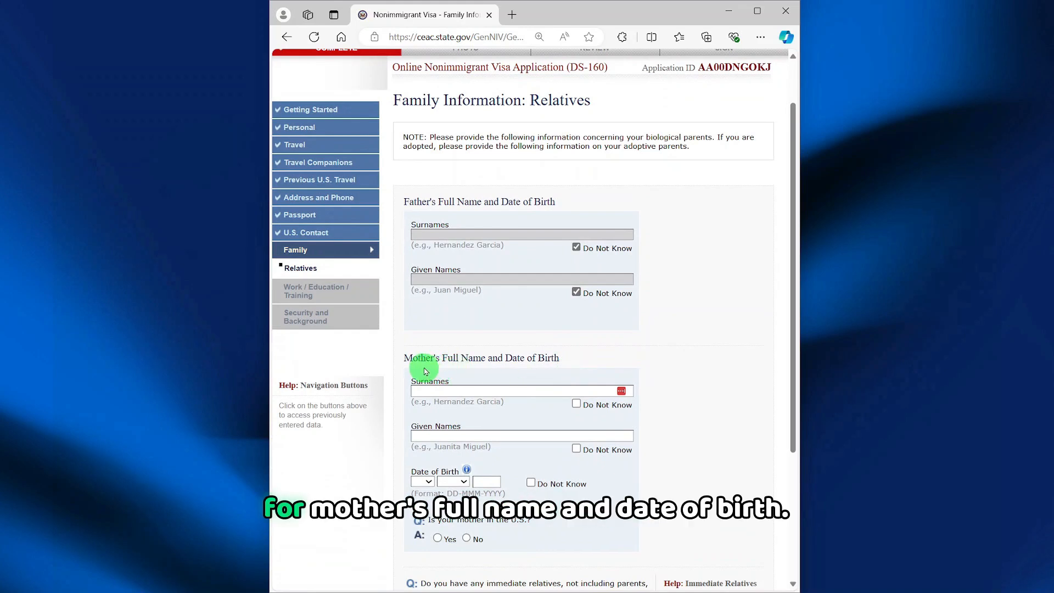
click(573, 405)
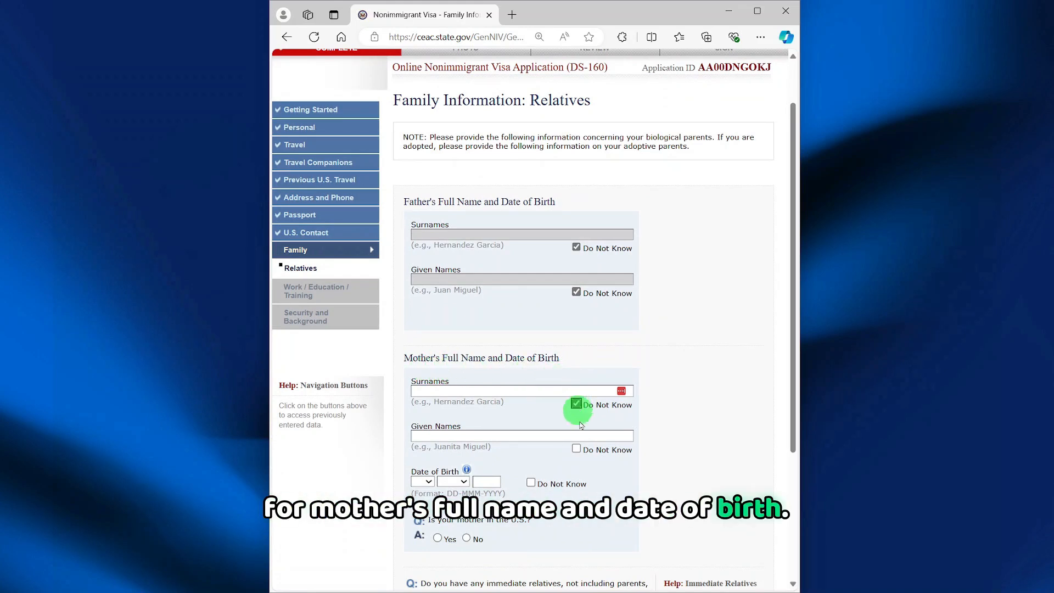
scroll(438, 461, down, 2)
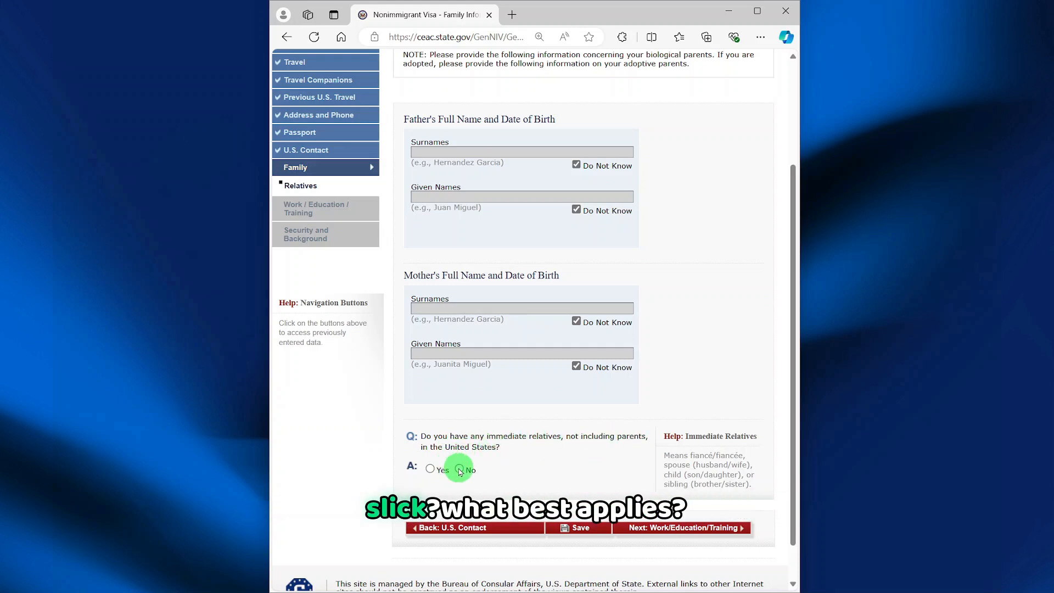
scroll(446, 436, down, 2)
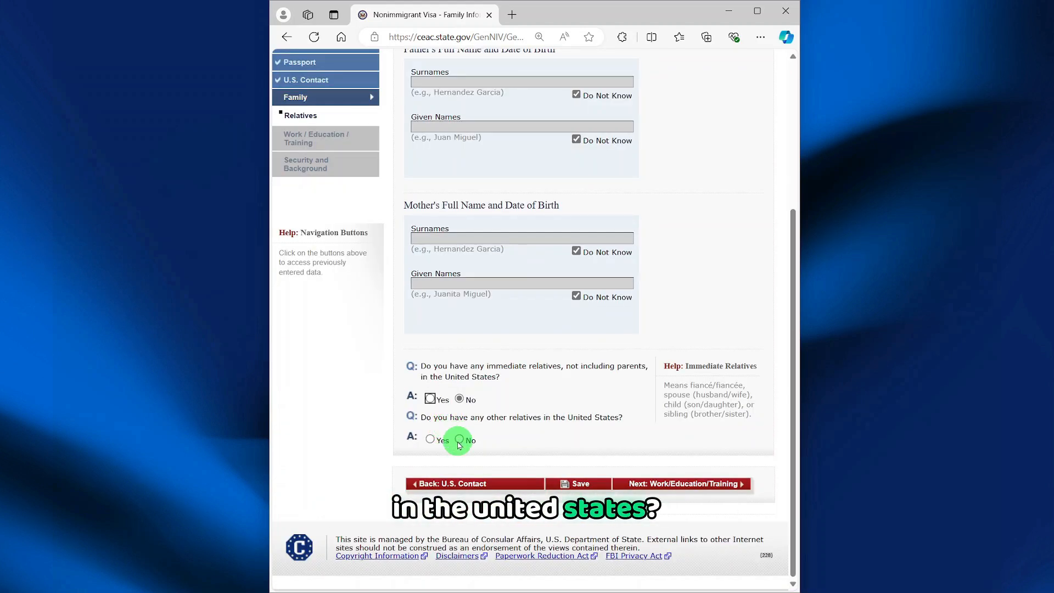
Step: Answer No to other relatives in the United States and continue to Work/Education/Training
click(460, 437)
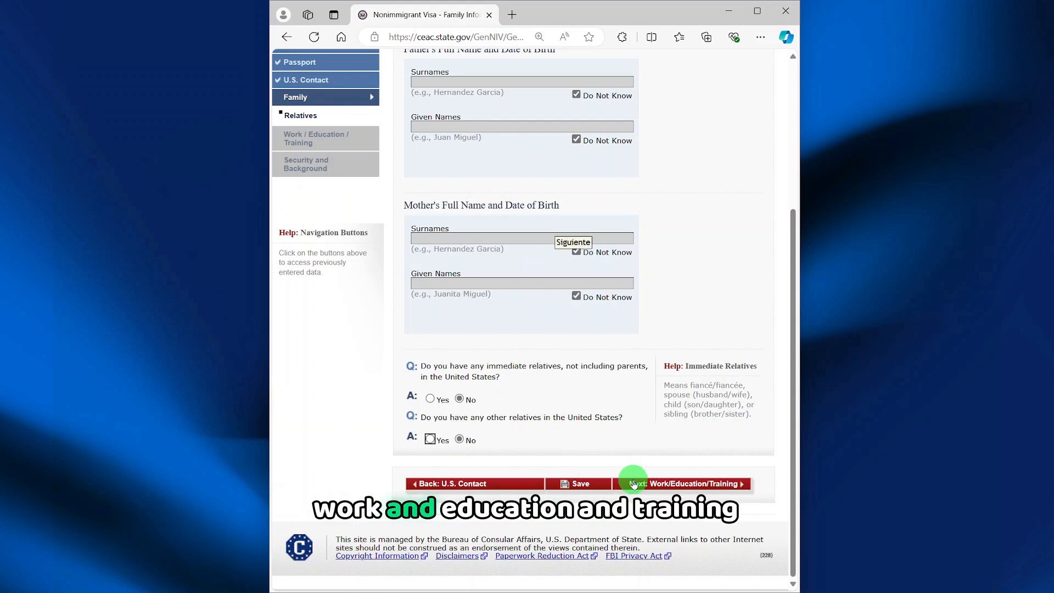
click(634, 483)
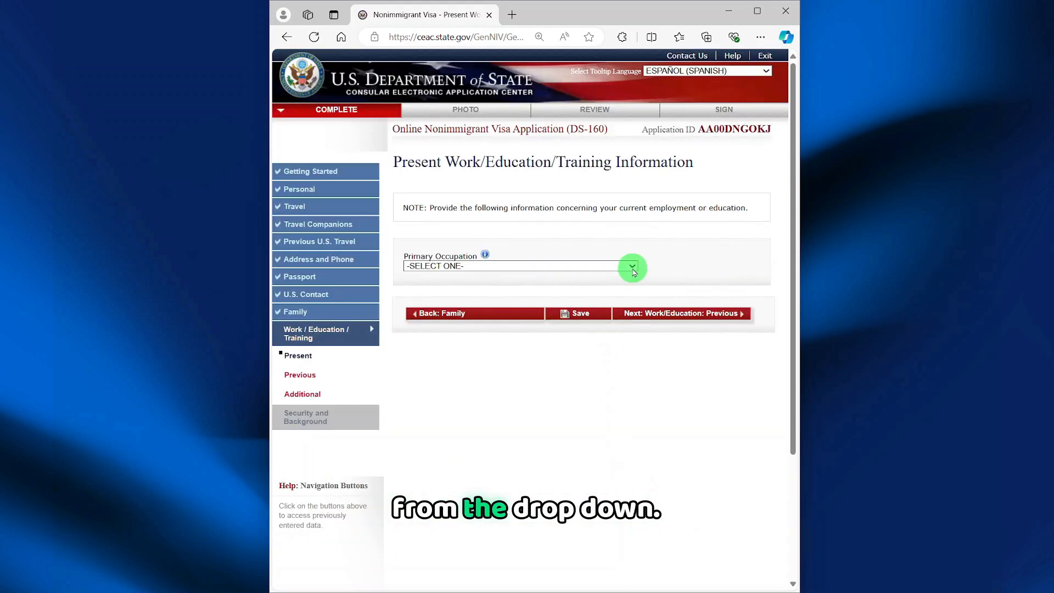
Step: Set the primary occupation to COMPUTER SCIENCE and complete the employment details with start date 02 FEB 2000 and monthly income 200000
click(632, 268)
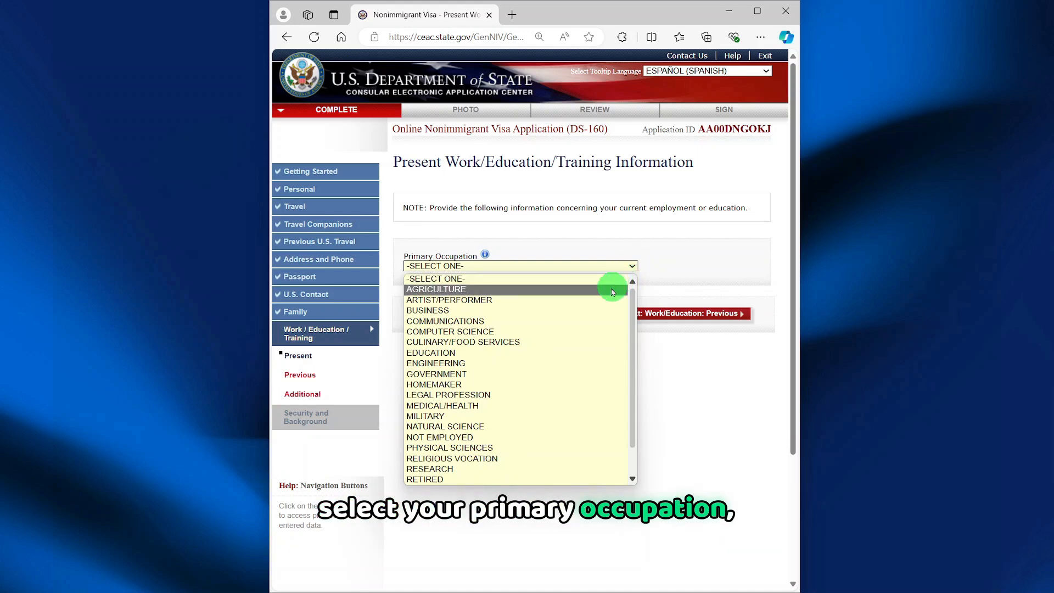
click(506, 332)
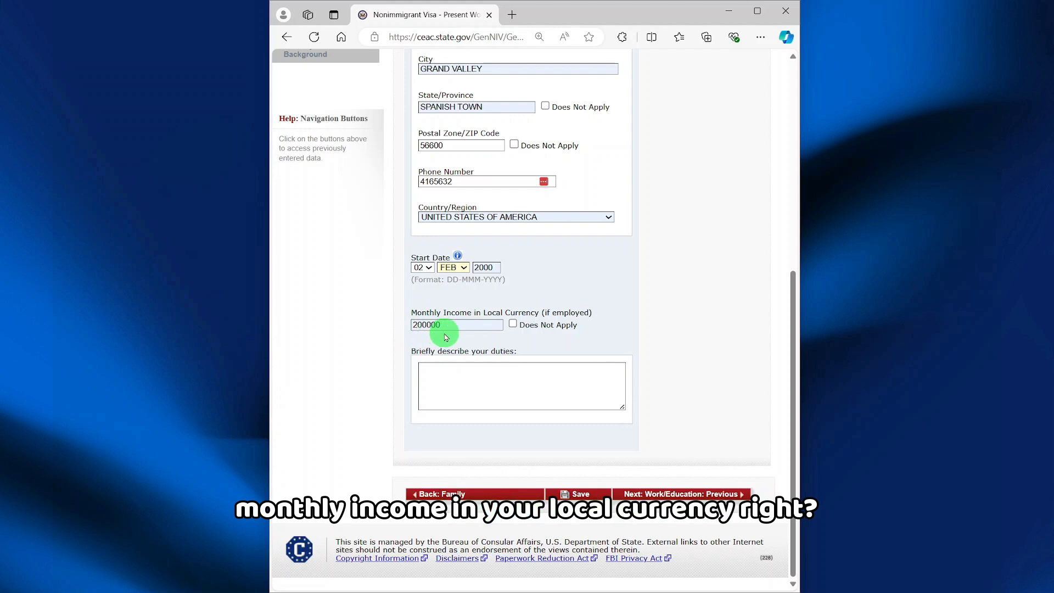
click(464, 371)
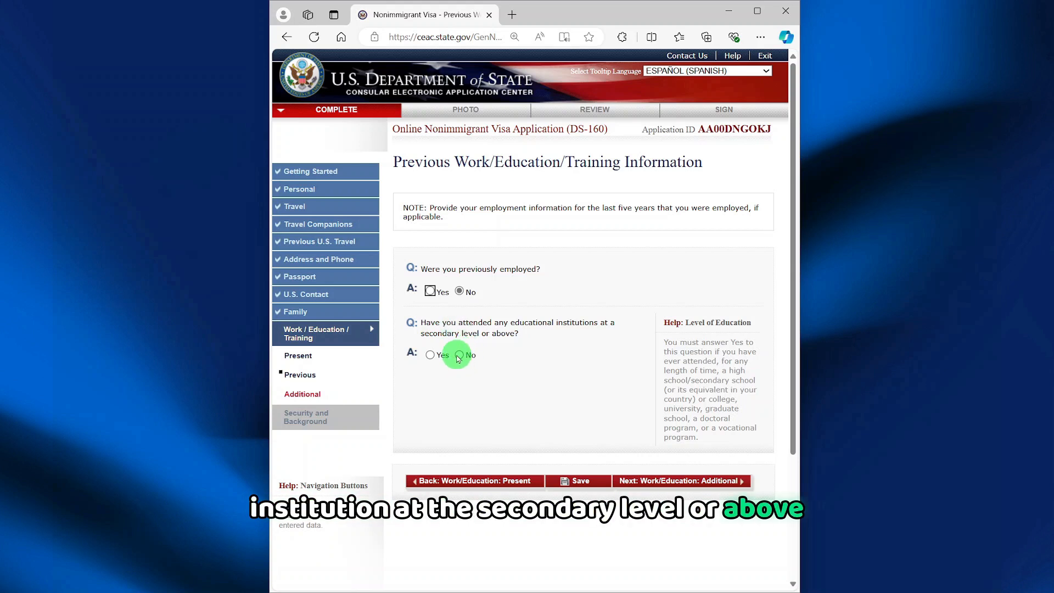
Step: Answer No to attending educational institutions at secondary level or above and continue to the additional work and education information
click(459, 356)
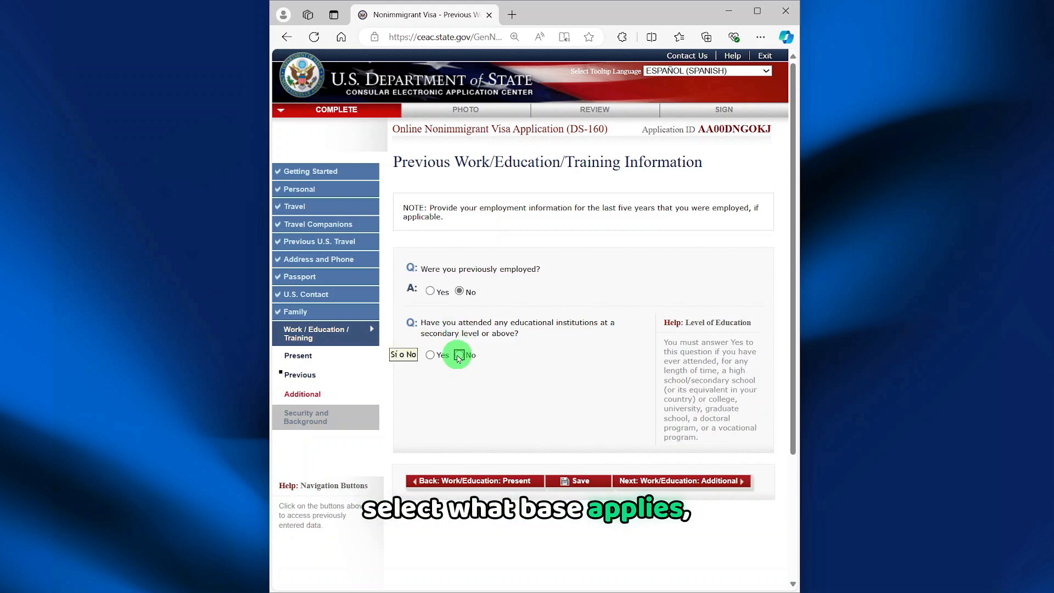
click(630, 481)
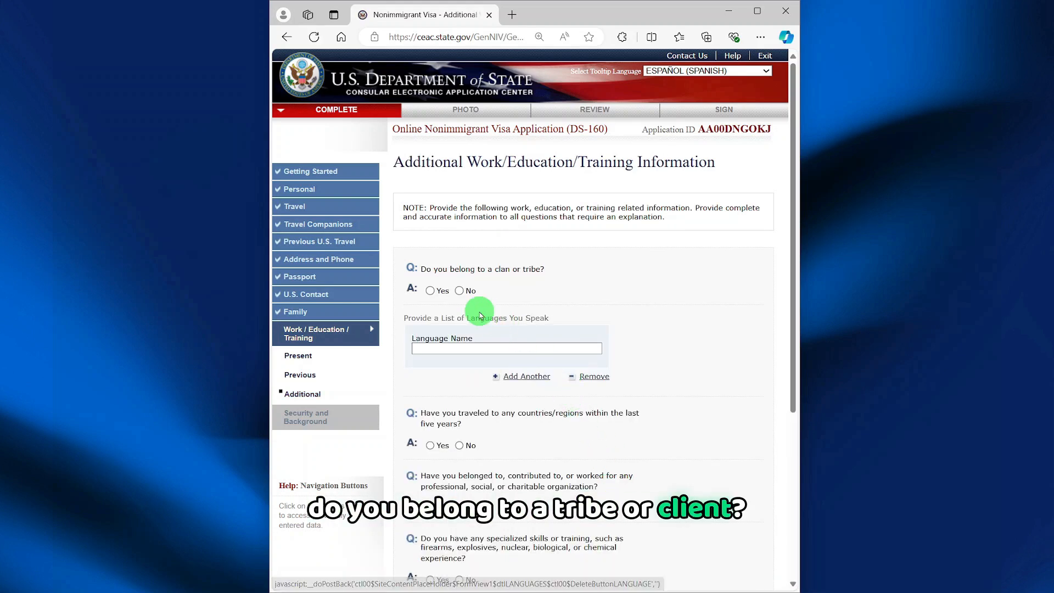
Step: Answer No to belonging to a clan or tribe and enter SPANISH as the language spoken
click(459, 291)
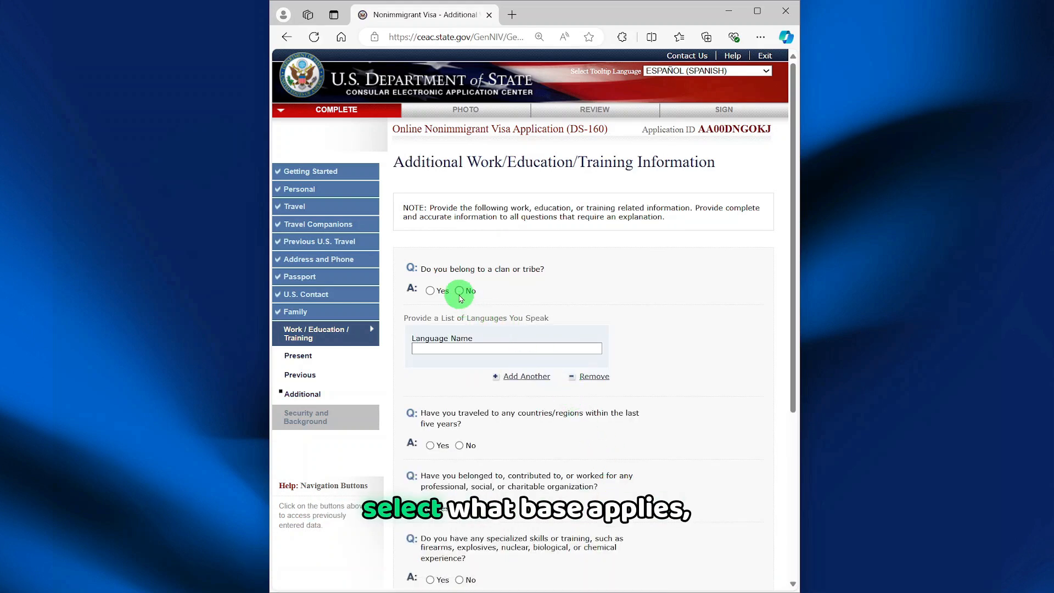
click(477, 348)
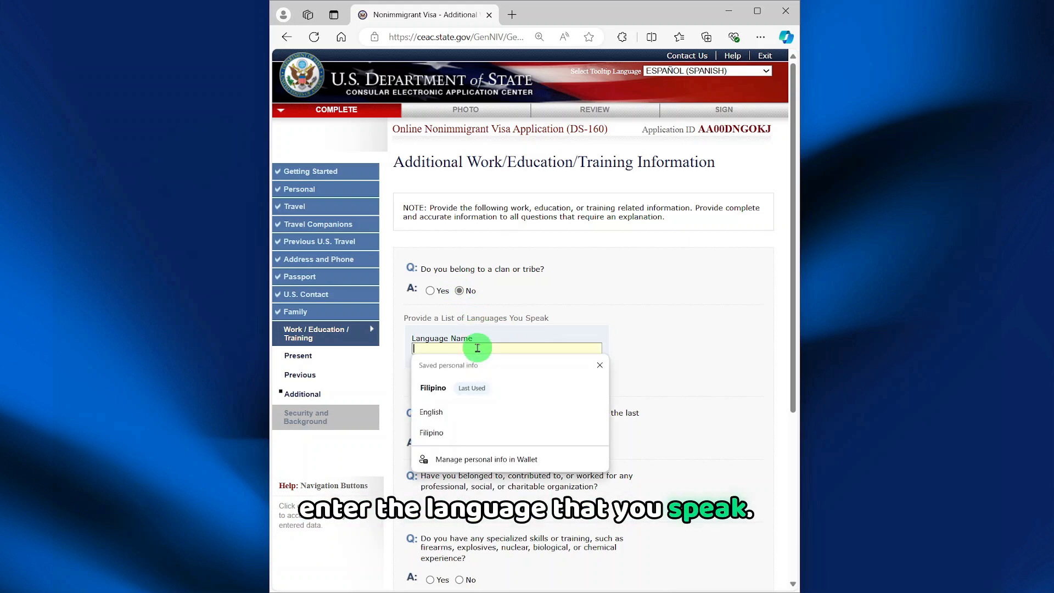
text(SPANISH)
Step: Answer No to the travel, organization, specialized skills, military and paramilitary questions, and continue to Security and Background
scroll(473, 405, down, 1)
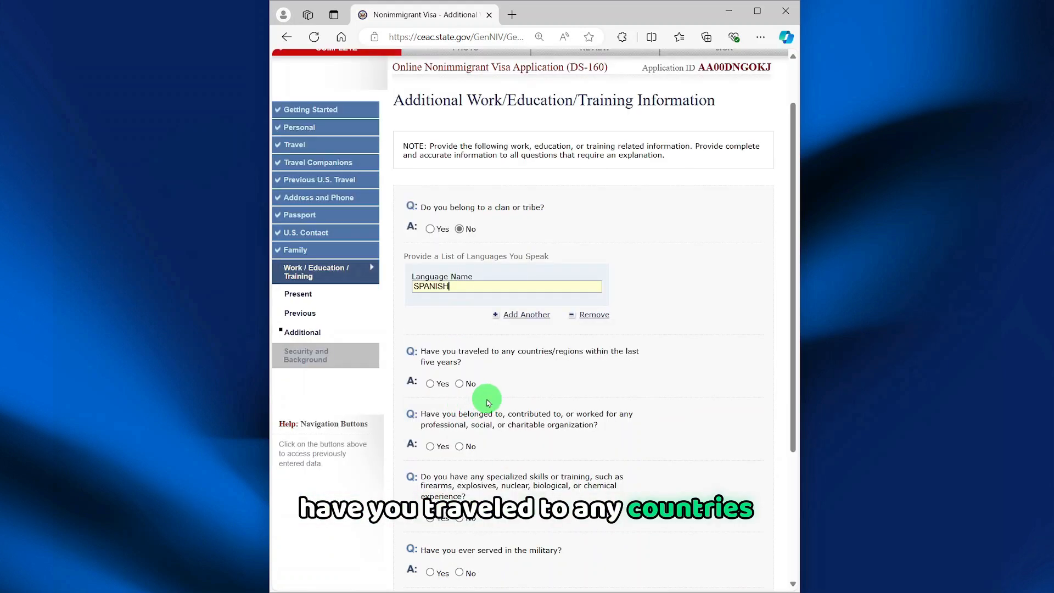
click(460, 384)
scroll(467, 412, down, 3)
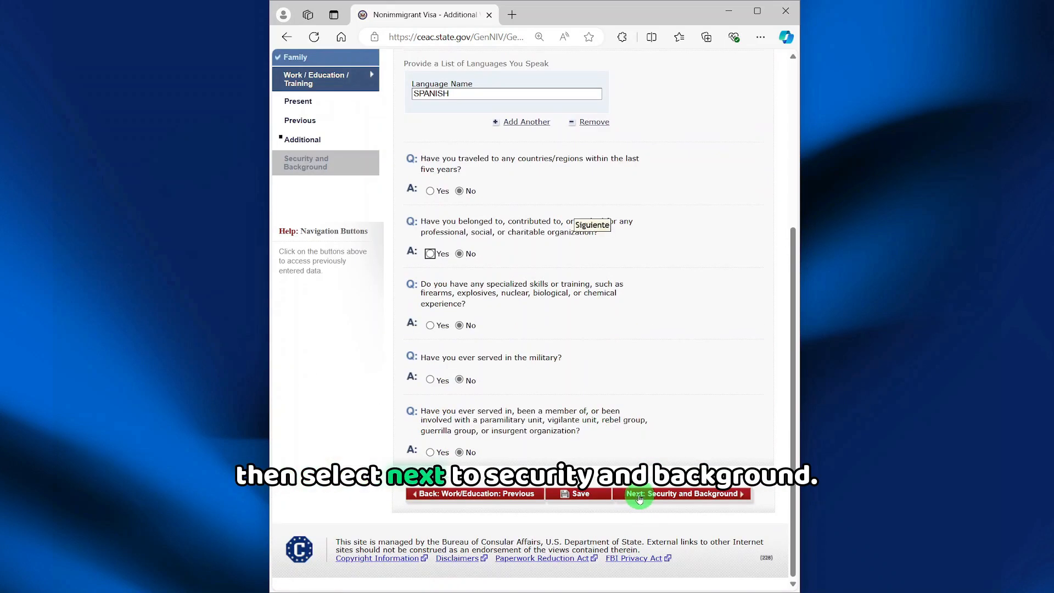
click(638, 498)
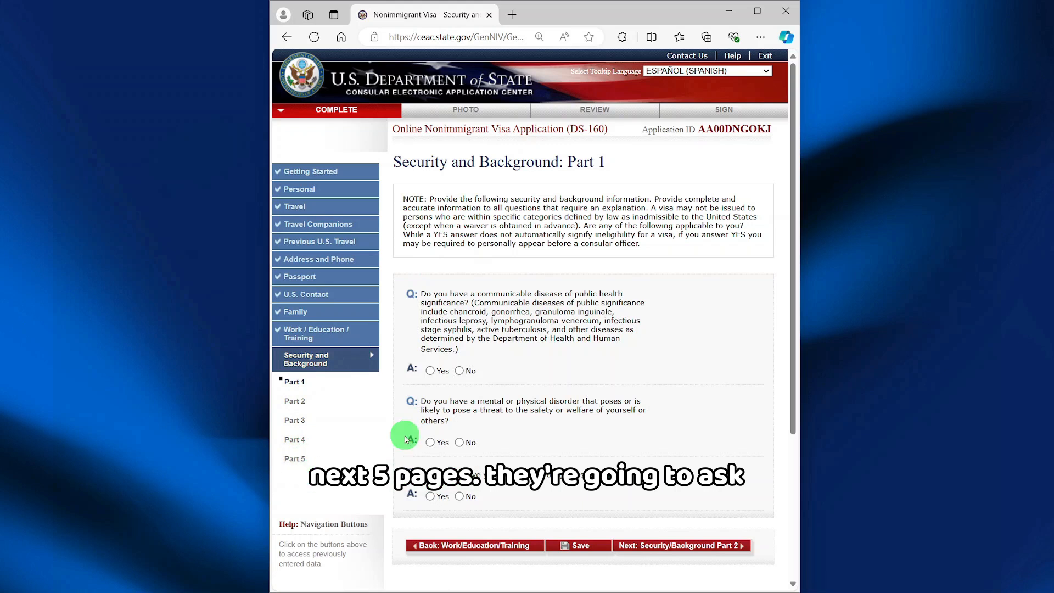
Step: Answer No to the disease, disorder and drug questions in Security and Background Part 1 and continue to Part 2
scroll(494, 272, down, 1)
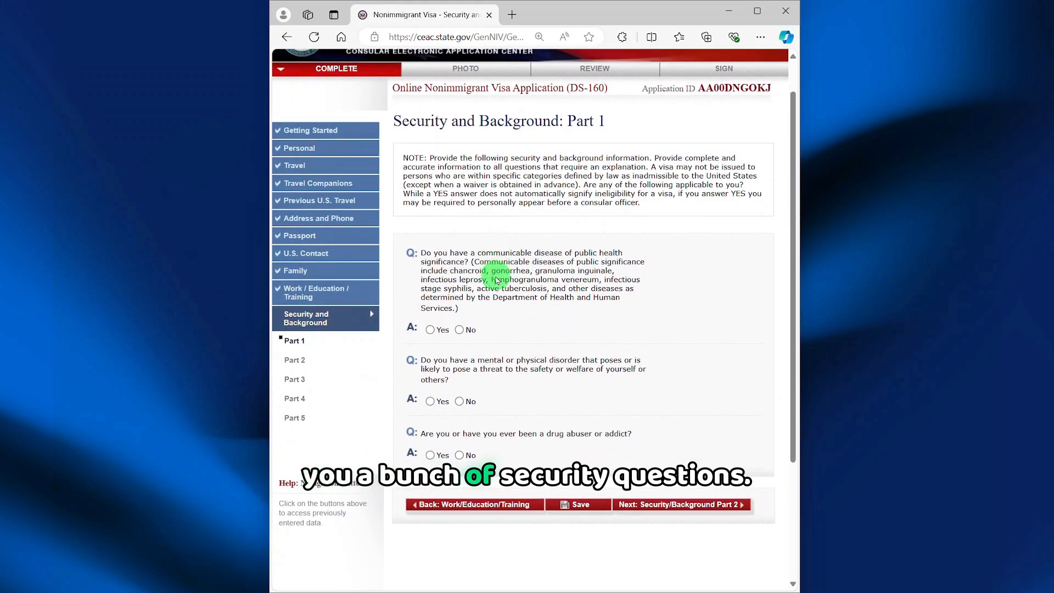
click(460, 330)
click(459, 401)
click(459, 455)
click(683, 505)
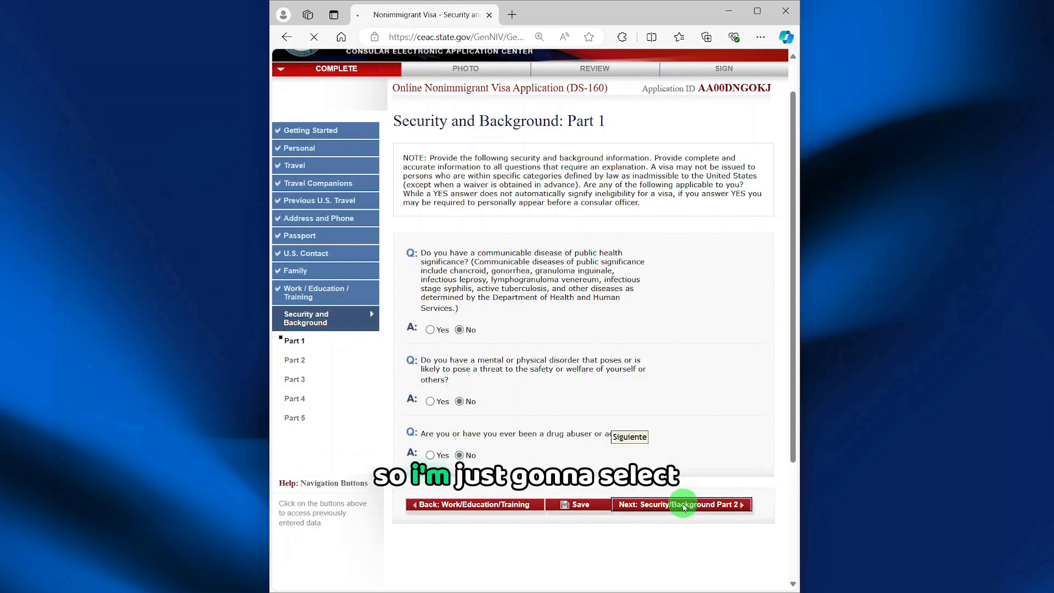
Step: Answer No to all questions in Security and Background Parts 2 to 4 and continue to Part 5
click(459, 397)
click(461, 336)
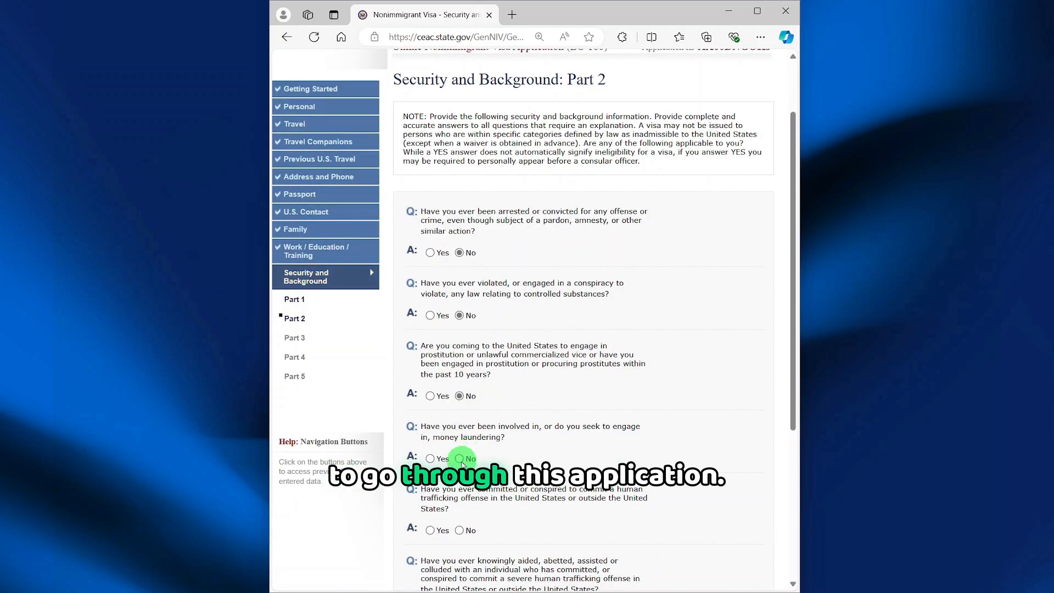
click(460, 458)
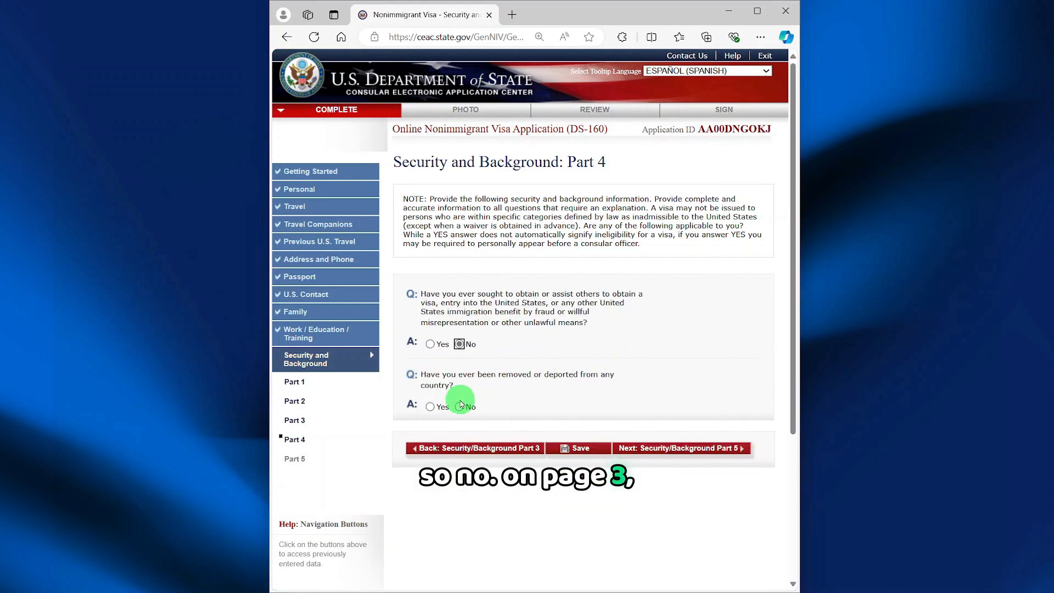
click(459, 407)
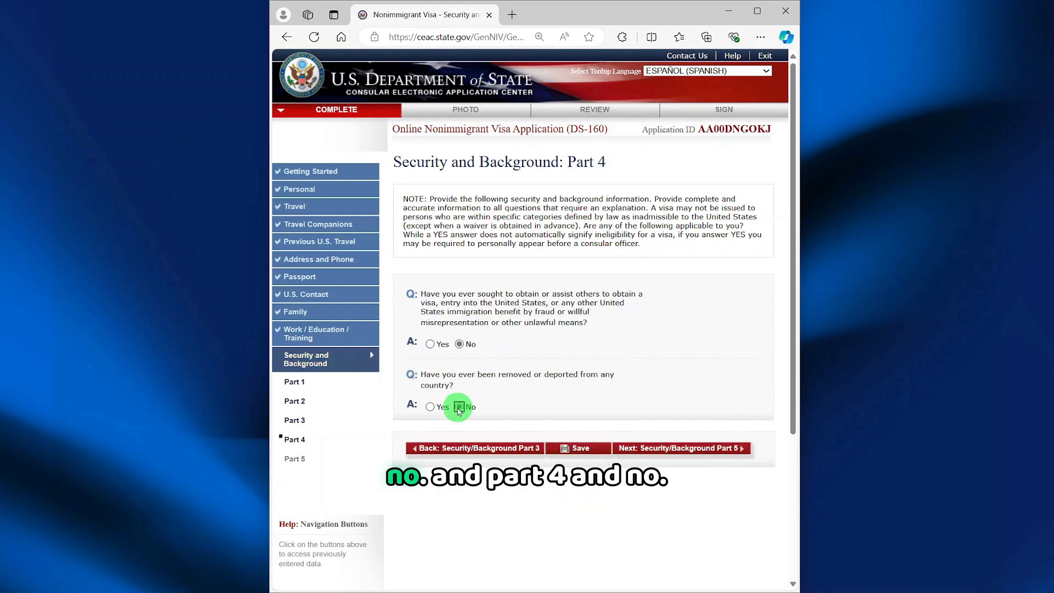
click(676, 454)
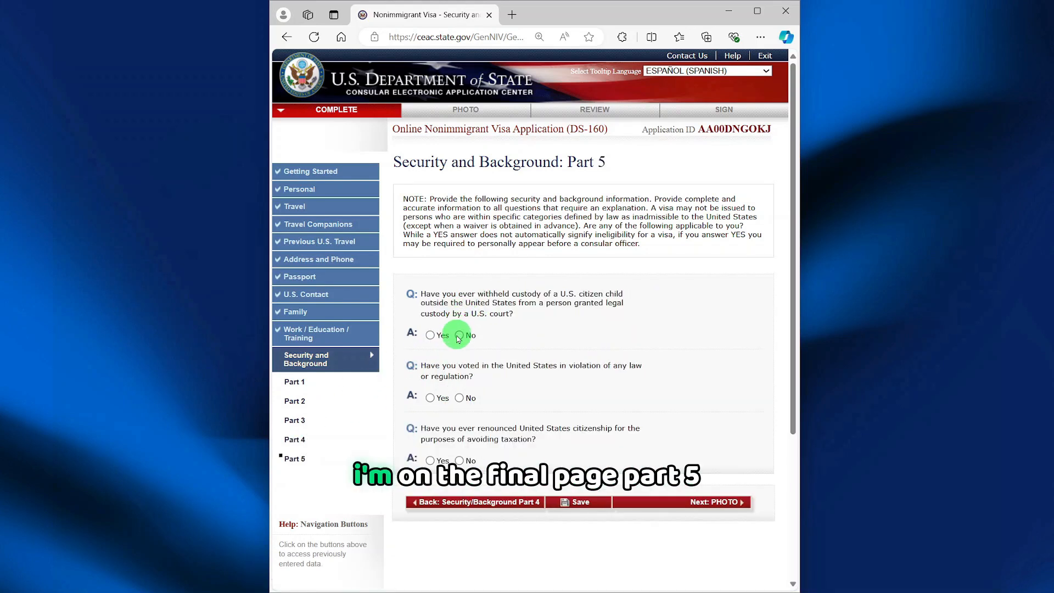
Step: Answer No to the custody, voting and citizenship questions in Part 5 and save the application
click(459, 397)
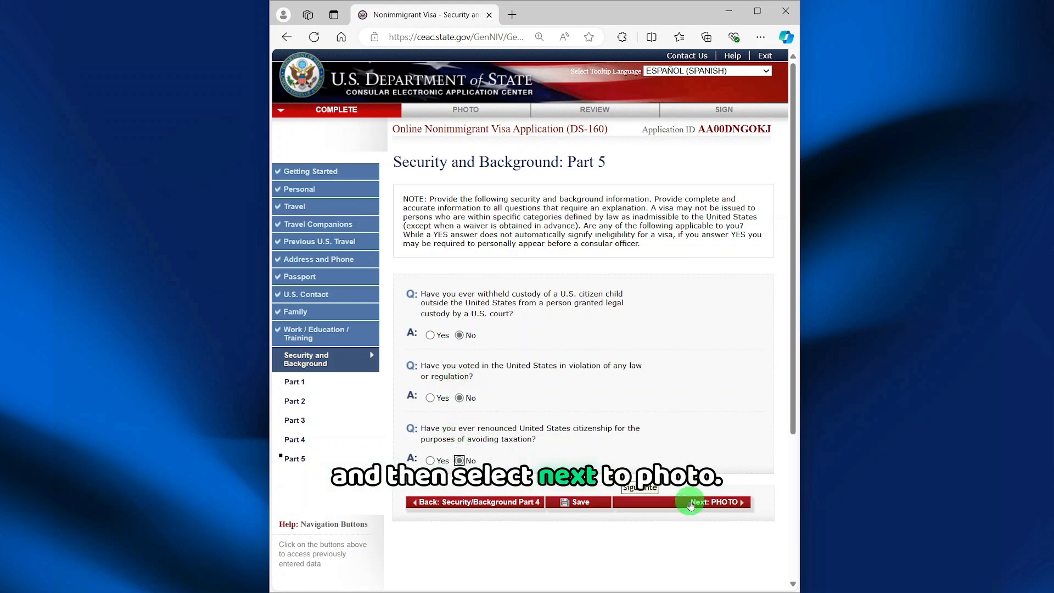
scroll(686, 497, down, 4)
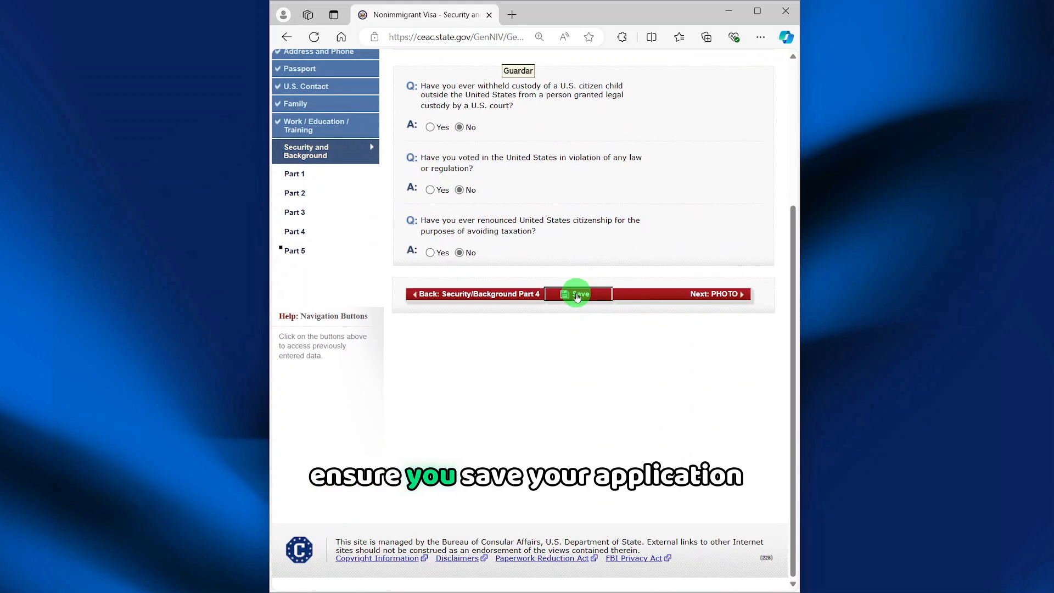
click(577, 295)
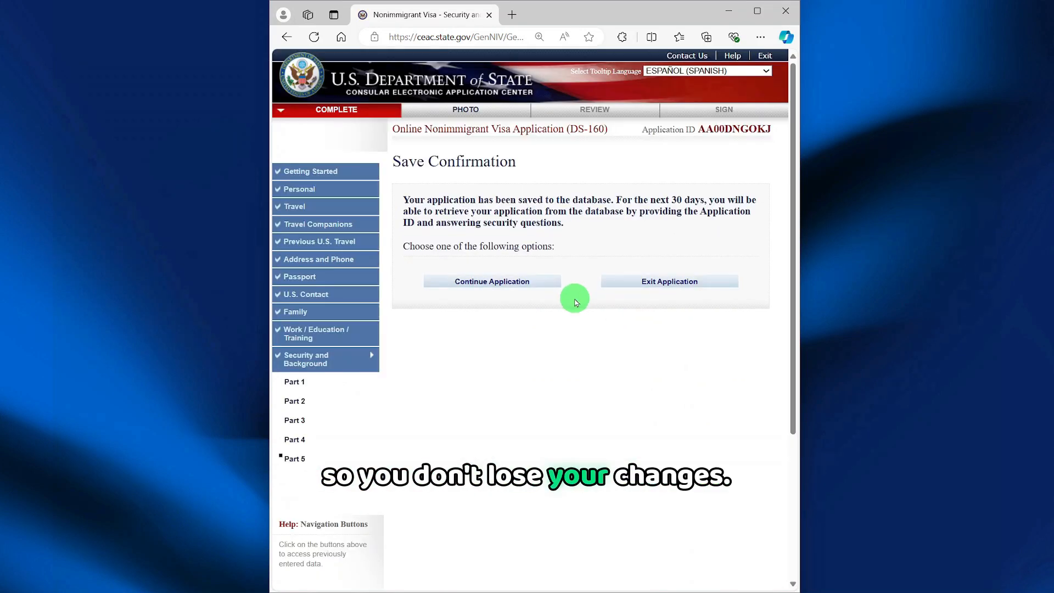
Step: Continue the saved application to the Photo section and start uploading a photo
click(491, 283)
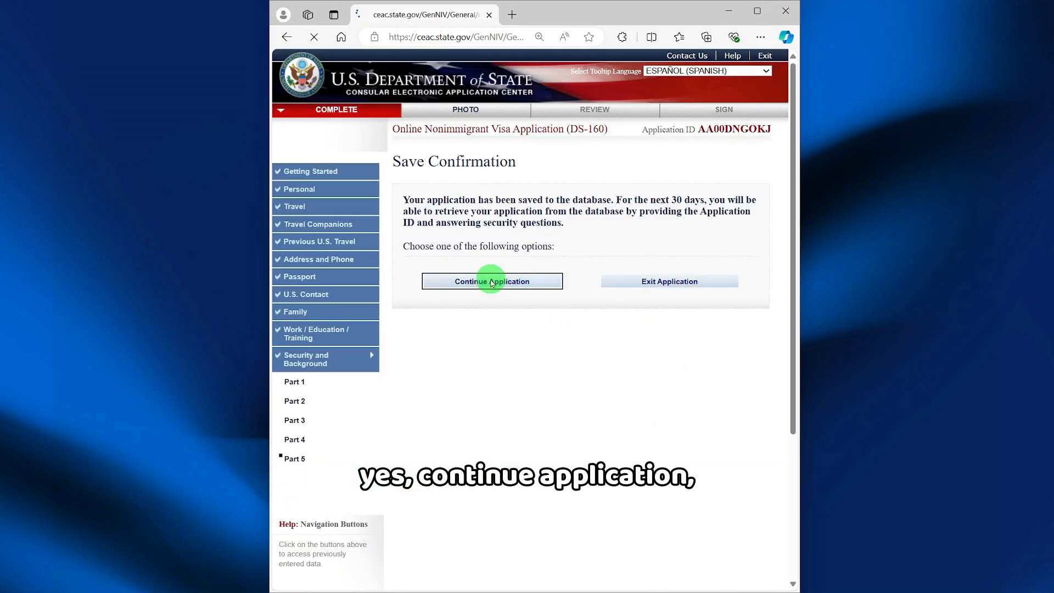
click(693, 505)
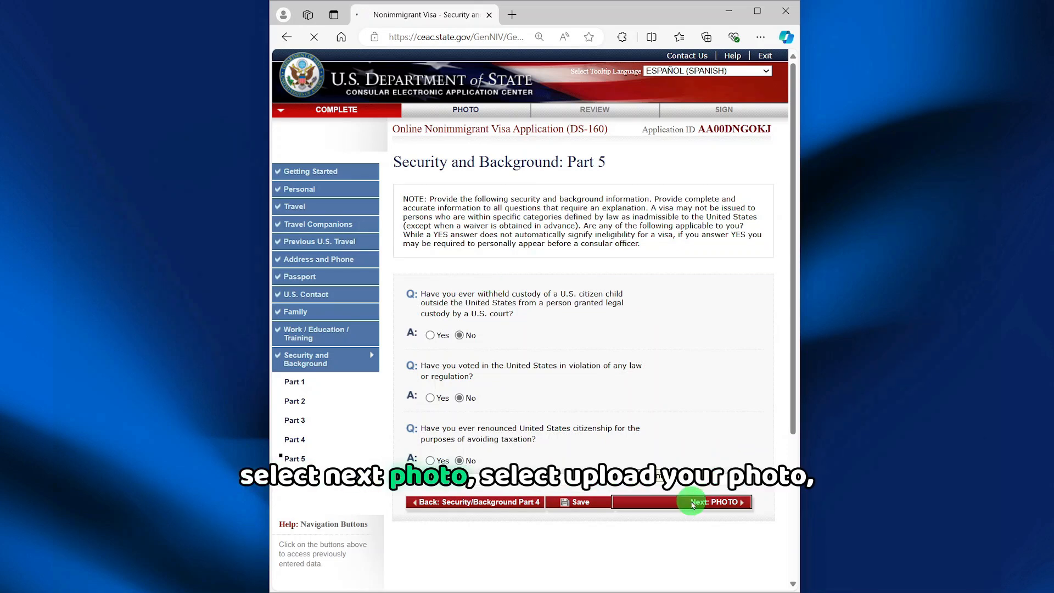
click(558, 515)
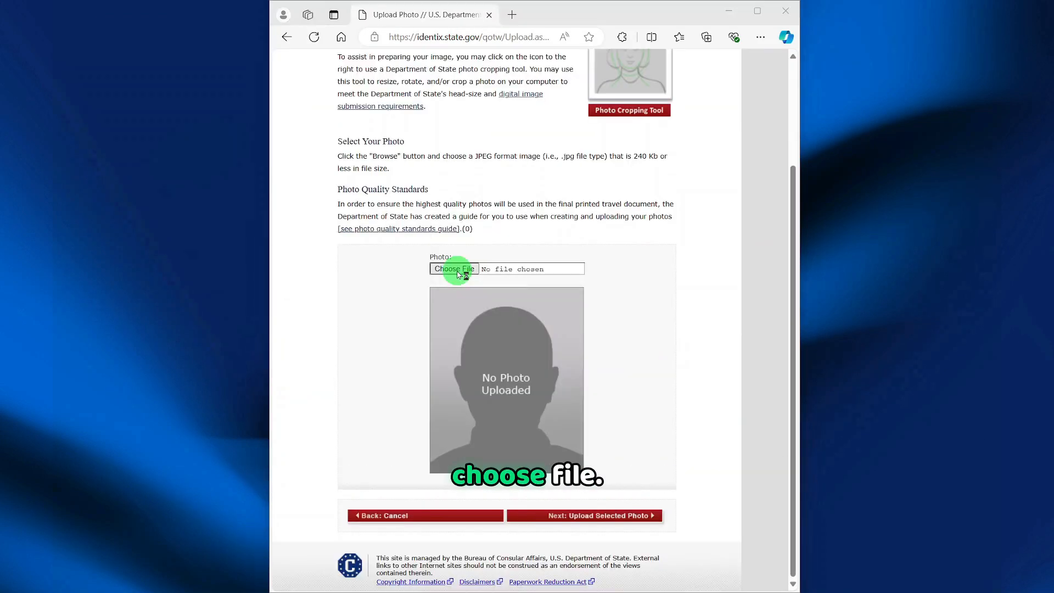
Step: Upload sample passport photo.jpg as the applicant's photo, continue using it and confirm it
click(455, 266)
double_click(454, 265)
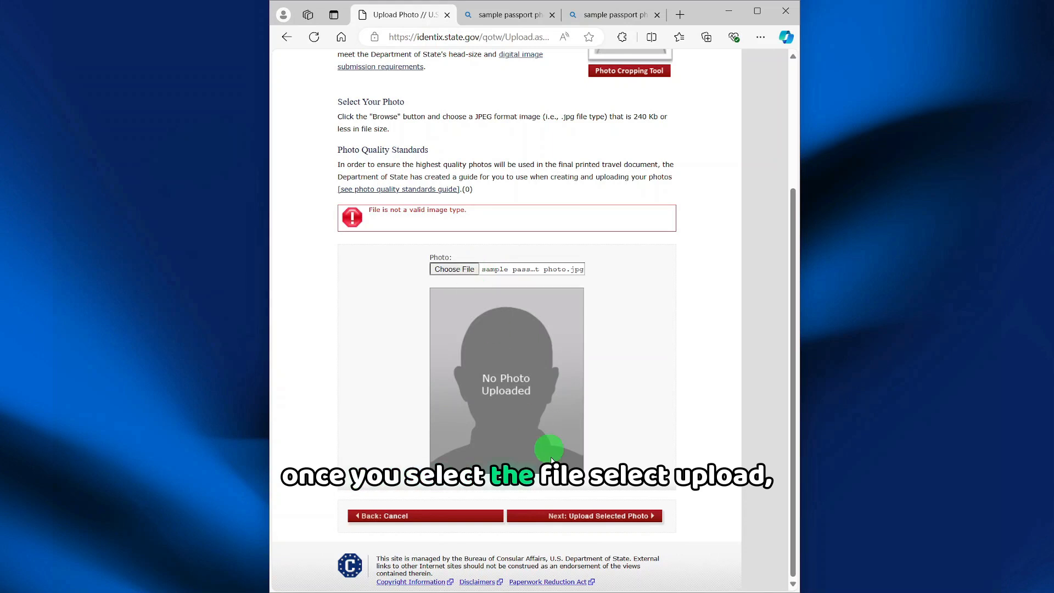
click(580, 516)
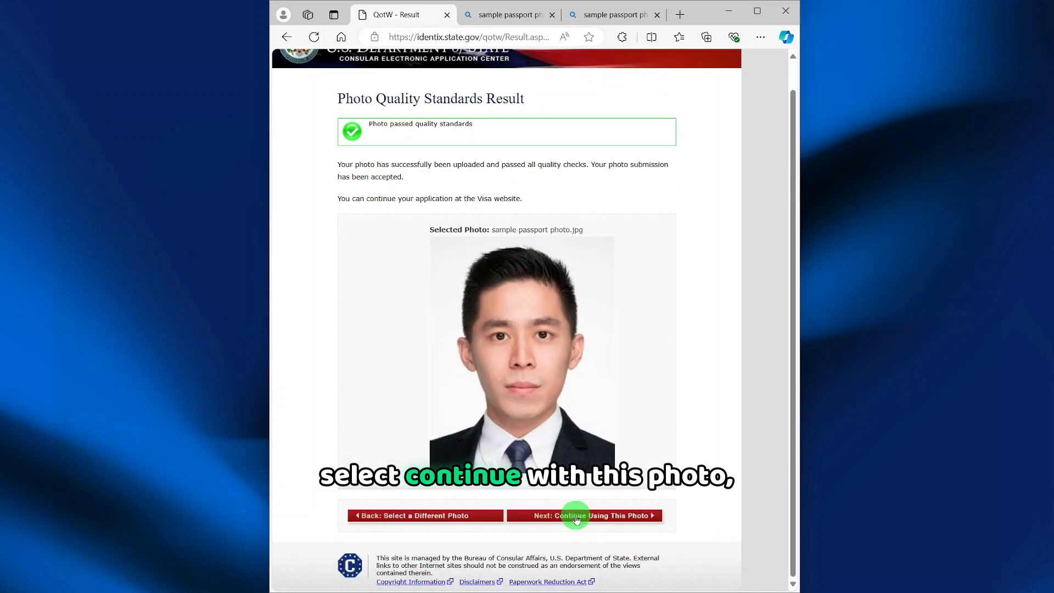
click(576, 512)
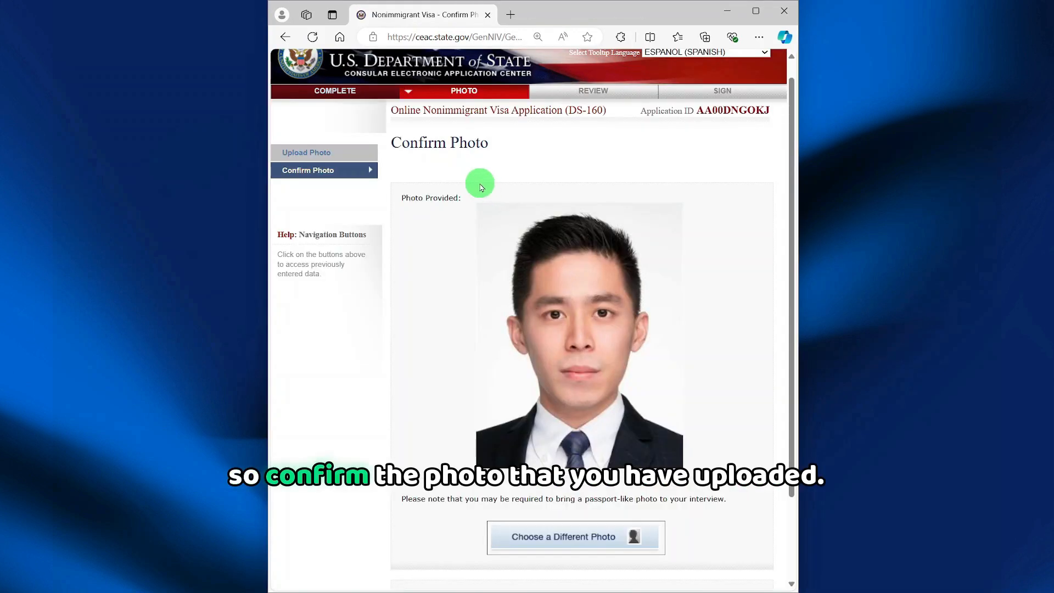
scroll(565, 219, down, 2)
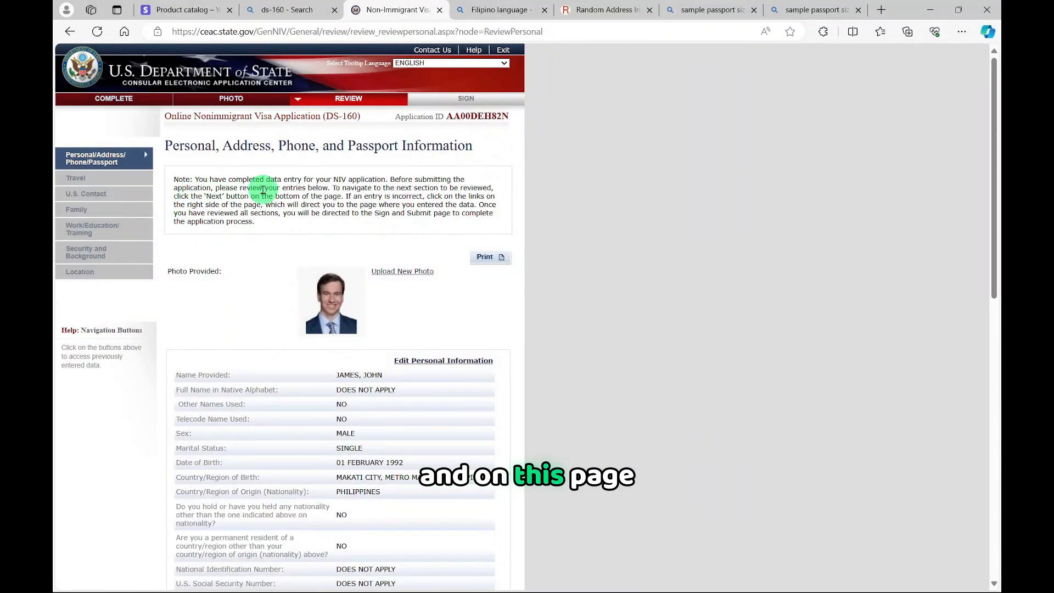
Step: Review the personal, address, phone, passport and travel information and continue to the U.S. Contact review
scroll(294, 210, down, 1)
scroll(295, 210, down, 5)
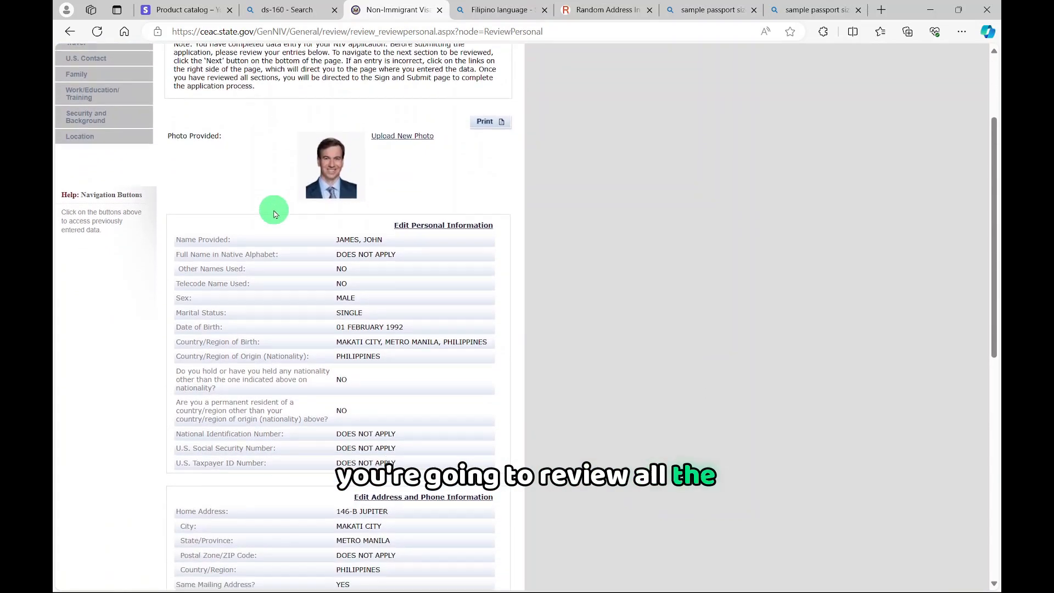
scroll(302, 258, down, 5)
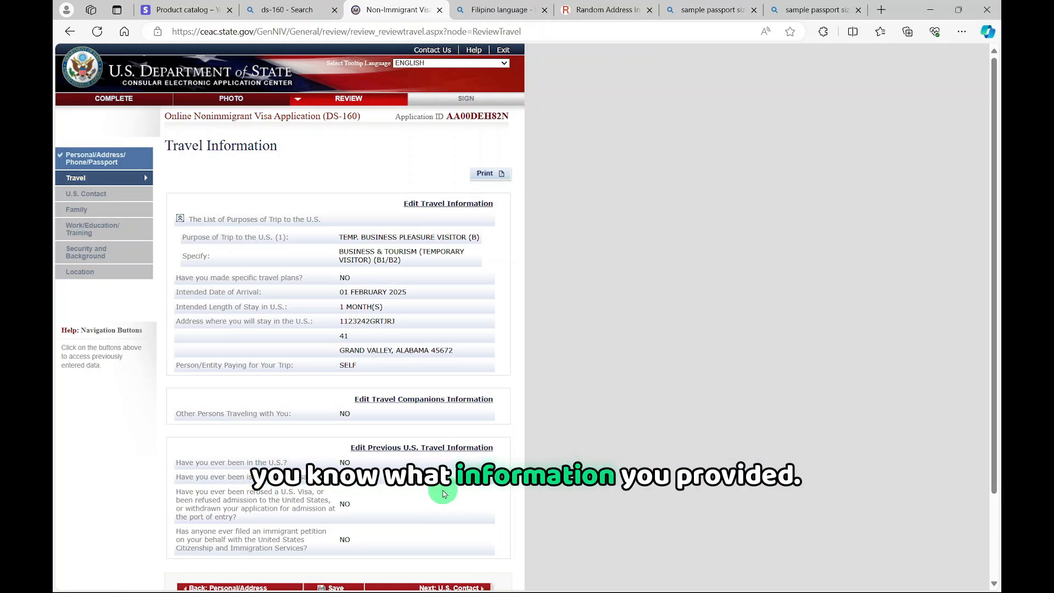
scroll(445, 492, down, 2)
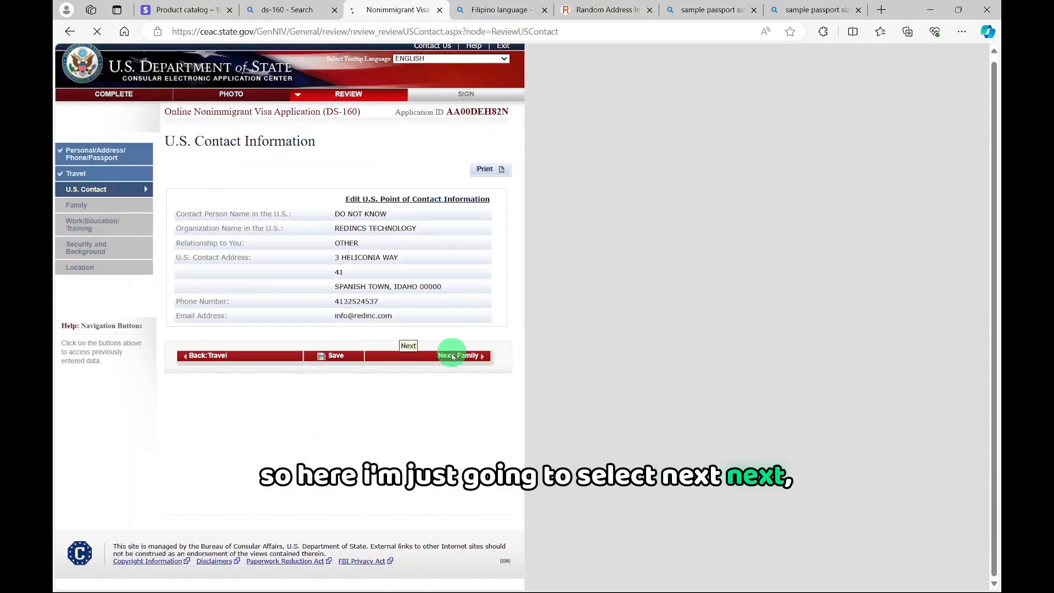
Step: Advance the review through the U.S. Contact, Family and Work/Education/Training sections to Security and Background
click(453, 356)
click(441, 348)
scroll(428, 417, down, 5)
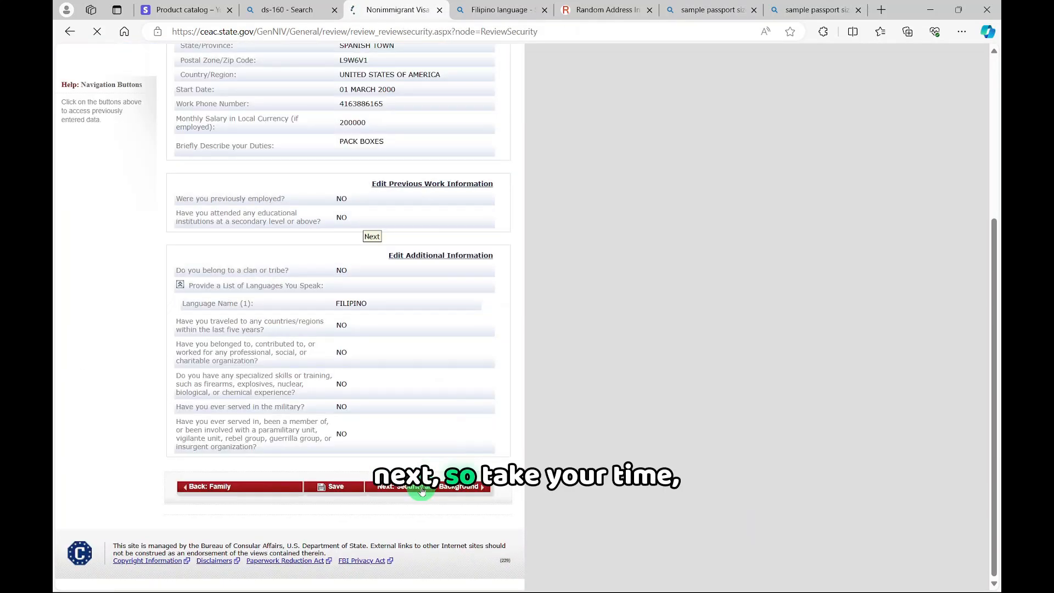
click(420, 489)
Step: Review the Security and Background answers and the Location information, and continue to Sign and Submit
scroll(420, 448, down, 8)
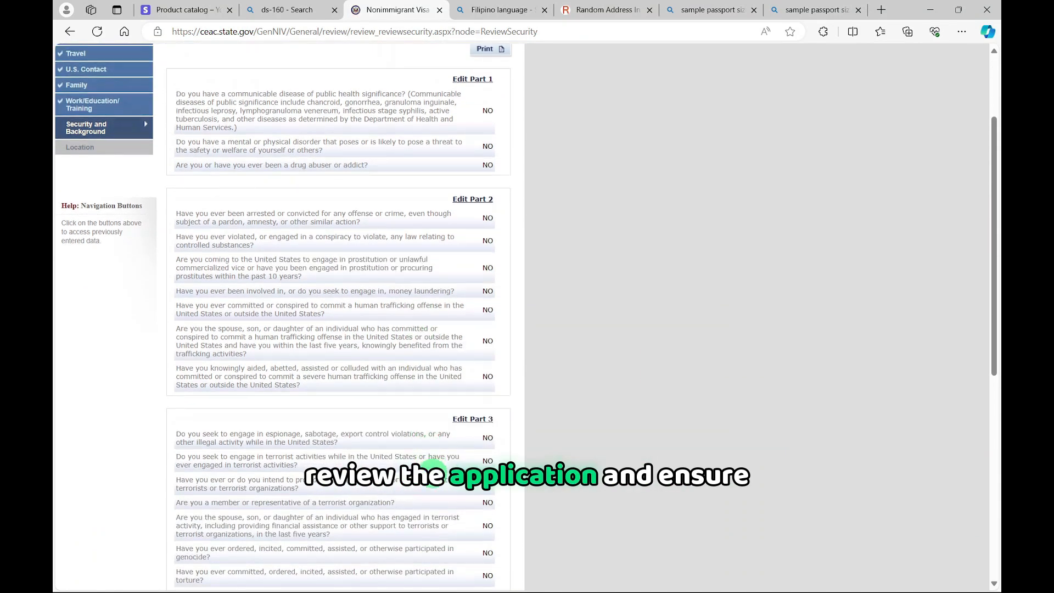
scroll(432, 461, down, 3)
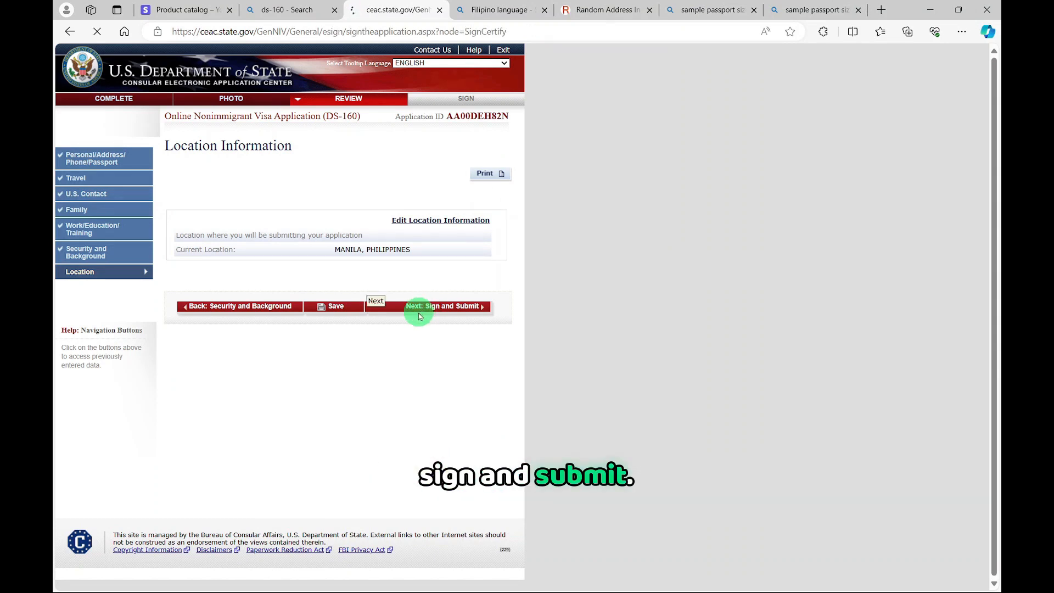
Step: Answer No to having had help filling out the application and paste the passport number into the e-signature section
scroll(401, 316, down, 15)
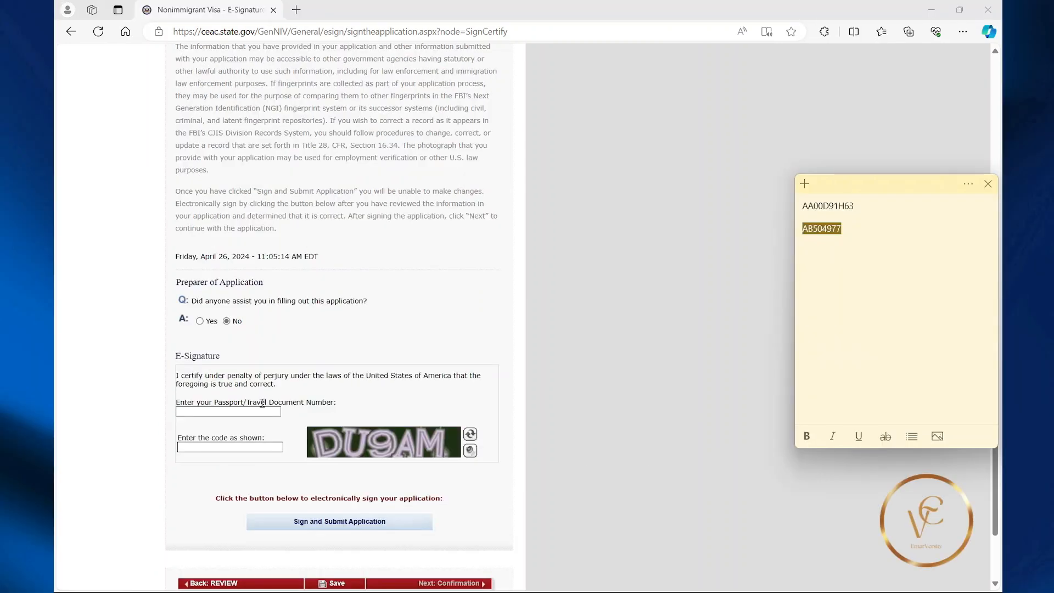
right_click(255, 411)
click(274, 255)
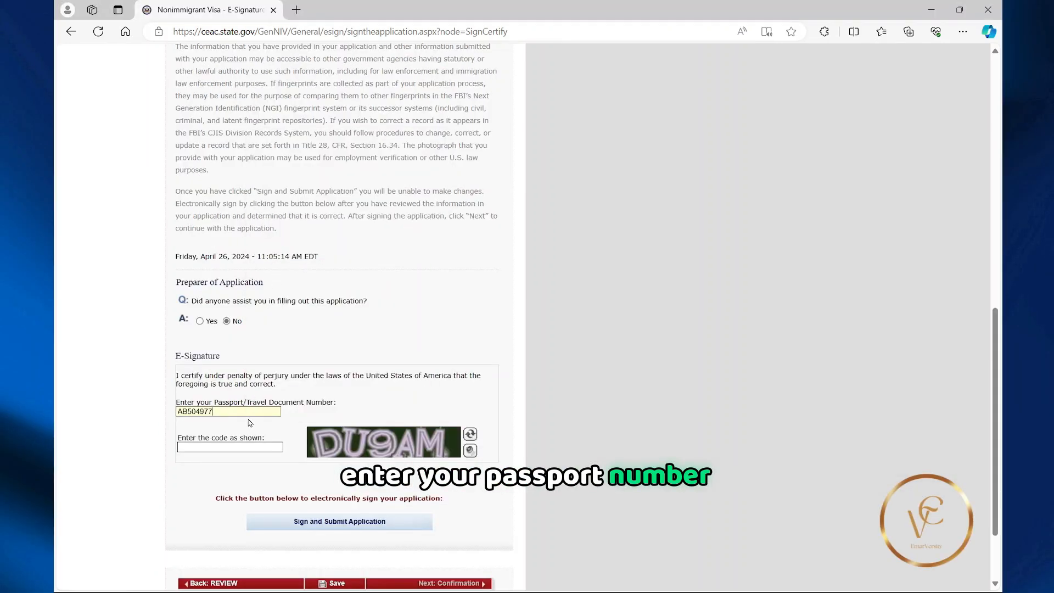
Step: Enter the verification code shown in the image, and sign and submit the application
click(238, 445)
text(DU9AM)
click(317, 524)
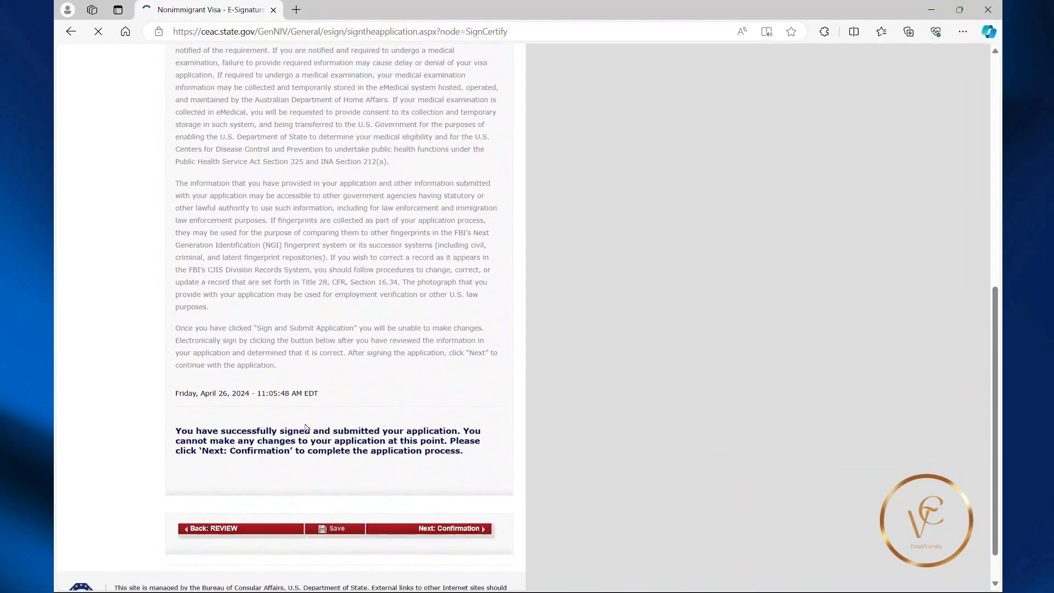
scroll(305, 428, down, 1)
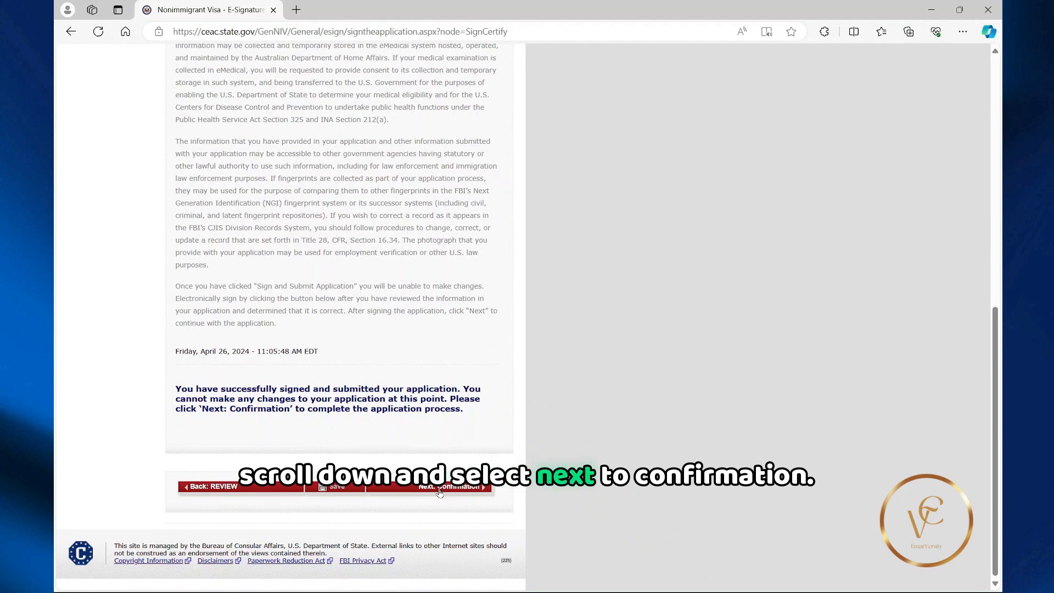